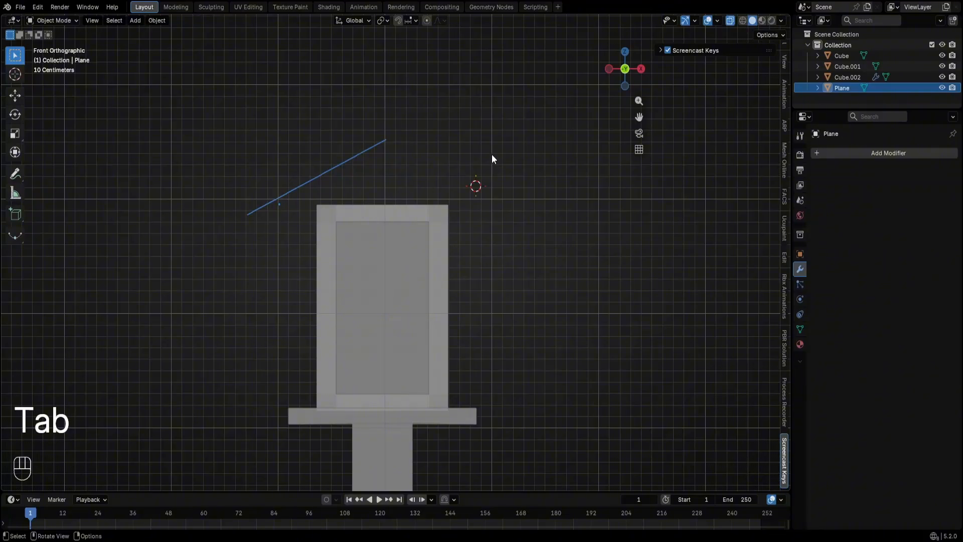
middle_drag(492, 155, 507, 152)
click(627, 70)
click(727, 19)
key(Tab)
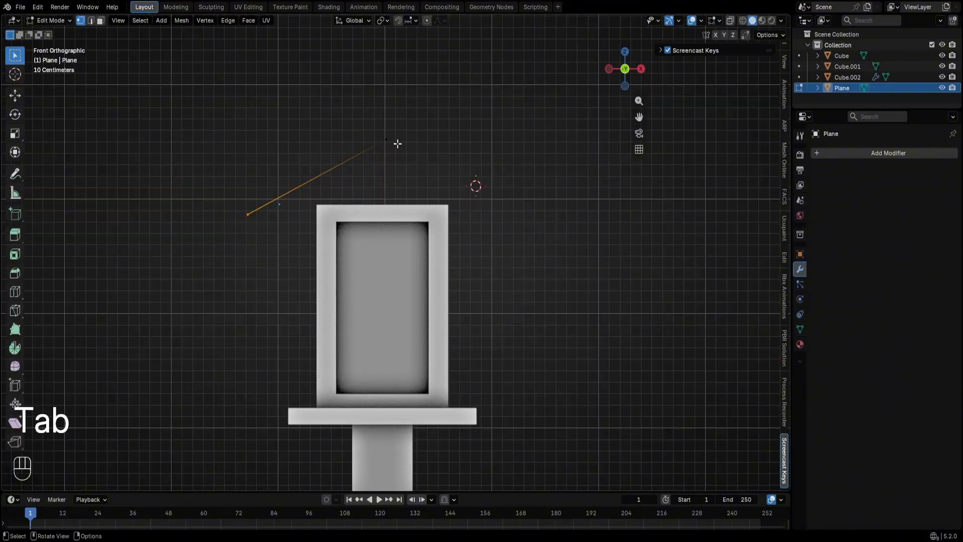
key(1)
key(g)
click(483, 266)
middle_drag(483, 266, 621, 117)
key(ctrl+z)
click(628, 77)
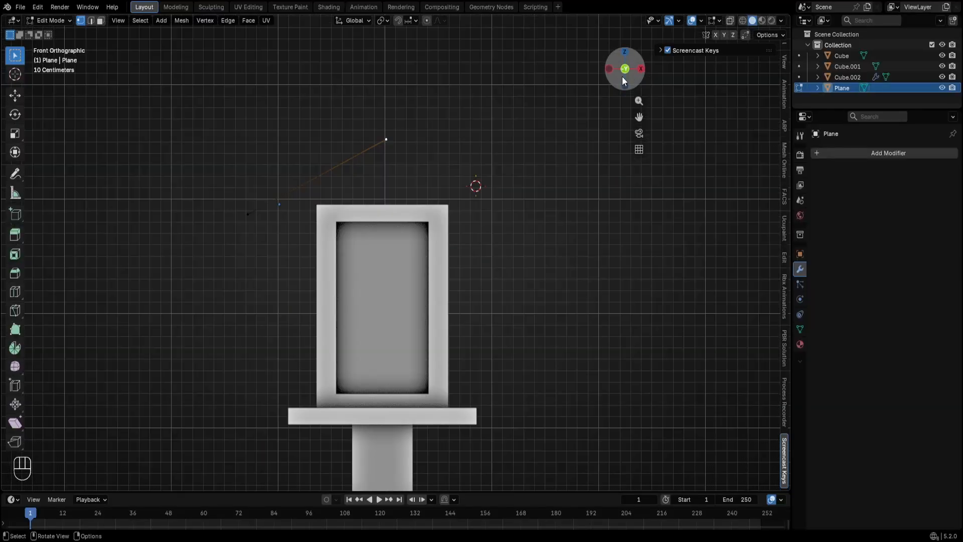
drag(335, 91, 446, 188)
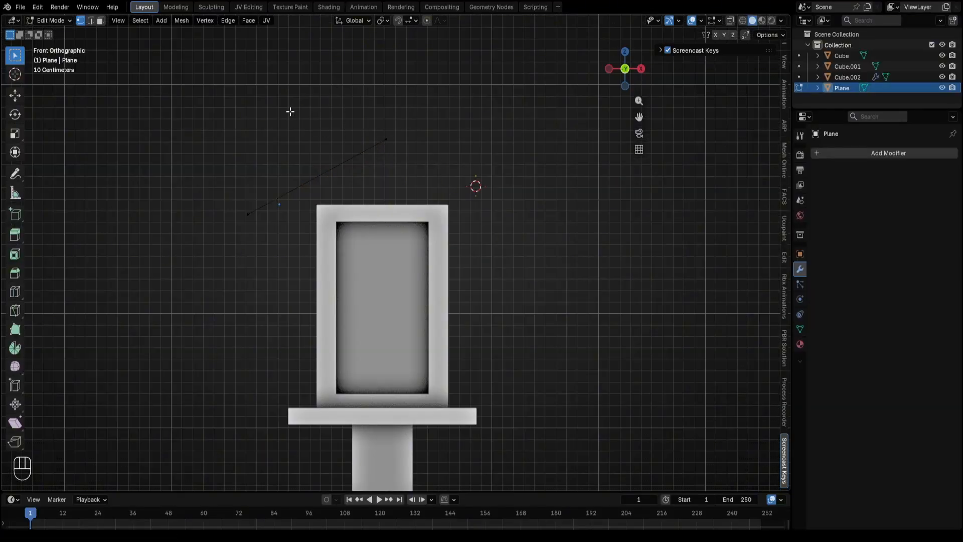
key(Tab)
Move the tilted roof plane along the Y axis so it overhangs the lantern box evenly at front and back
middle_drag(496, 217, 335, 217)
click(625, 55)
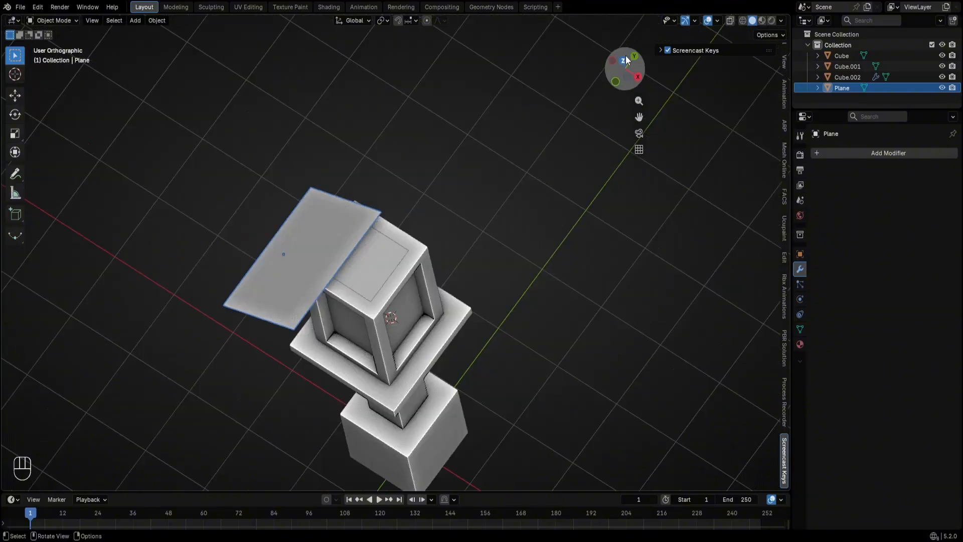
key(g)
key(y)
click(364, 294)
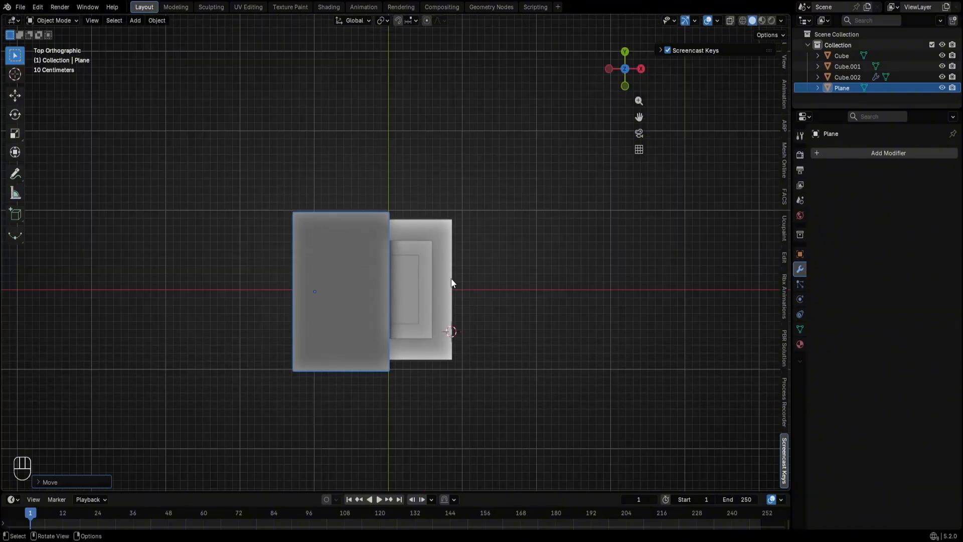
key(s)
key(z)
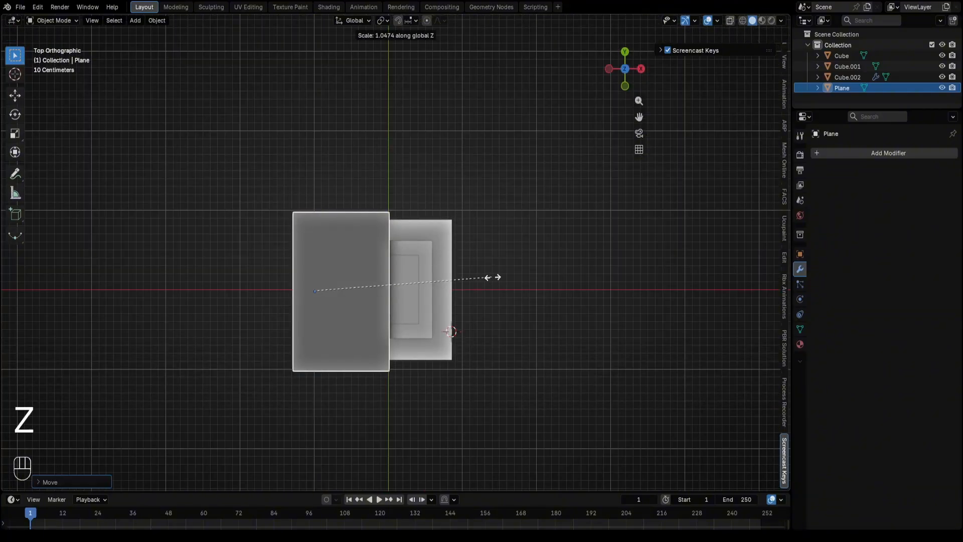
key(x)
right_click(518, 279)
Add a Solidify modifier to the tilted roof plane
scroll(470, 236, down, 4)
middle_drag(501, 281, 472, 213)
scroll(471, 212, up, 5)
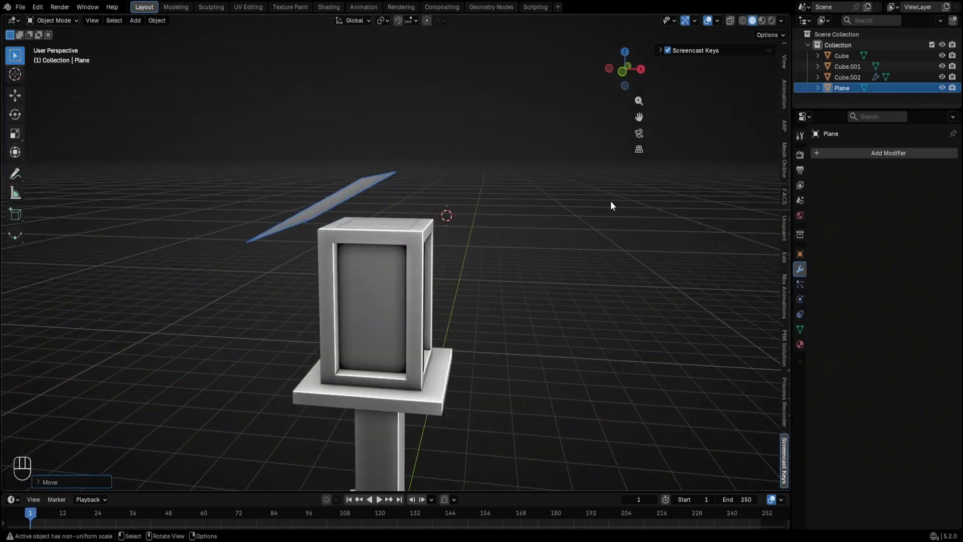
click(852, 155)
click(384, 197)
middle_drag(384, 197, 410, 191)
click(363, 195)
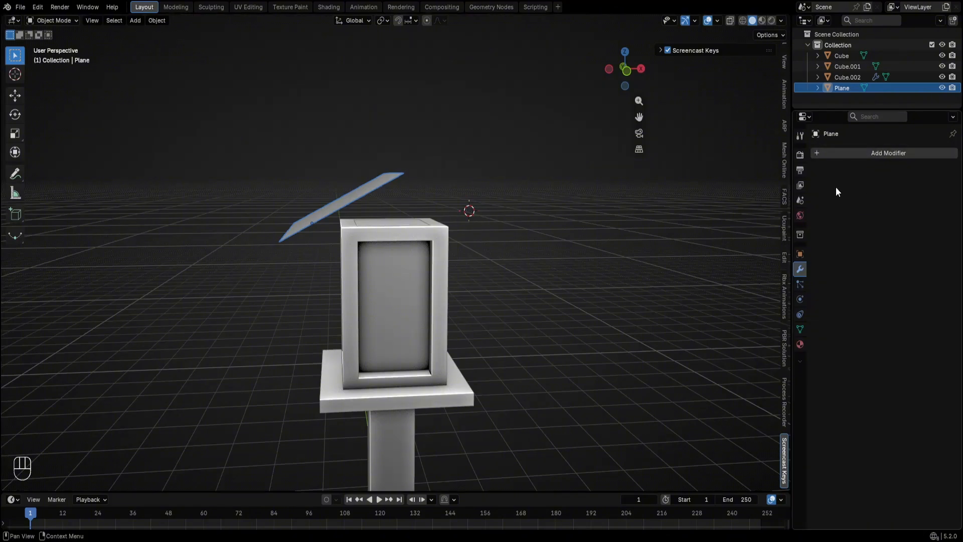
click(891, 152)
text(s)
click(767, 190)
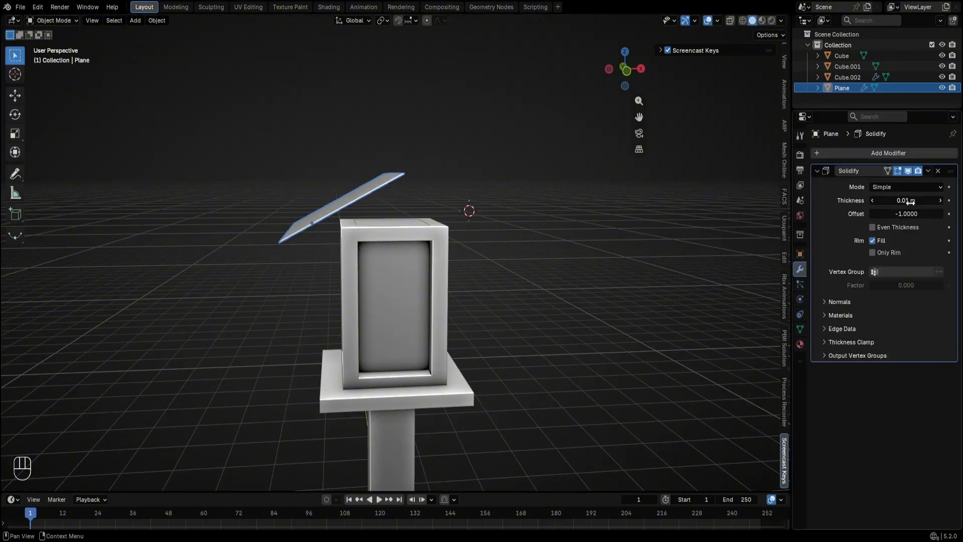
Set the roof panel's Solidify thickness to 0.13 m
drag(907, 202, 934, 201)
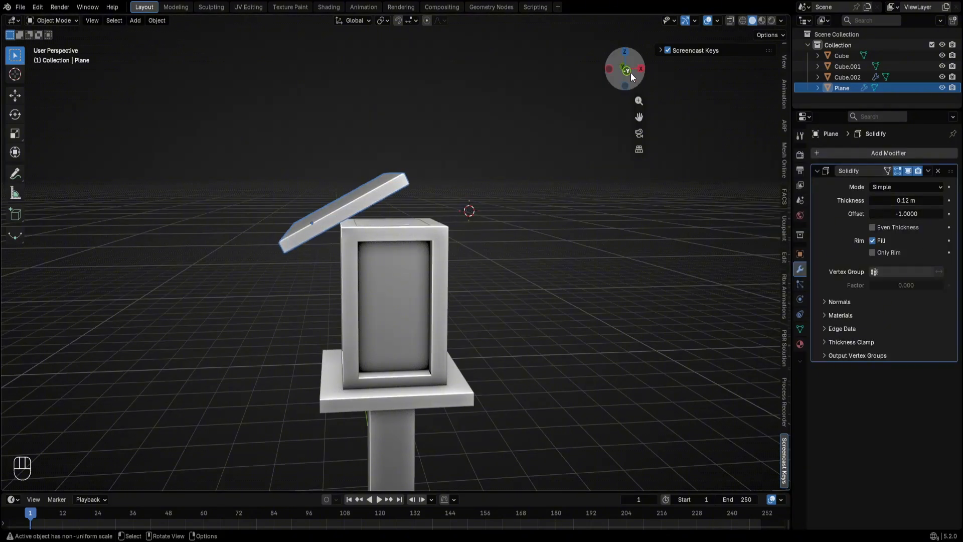
click(627, 71)
shift+middle_drag(564, 177, 628, 221)
scroll(629, 222, up, 2)
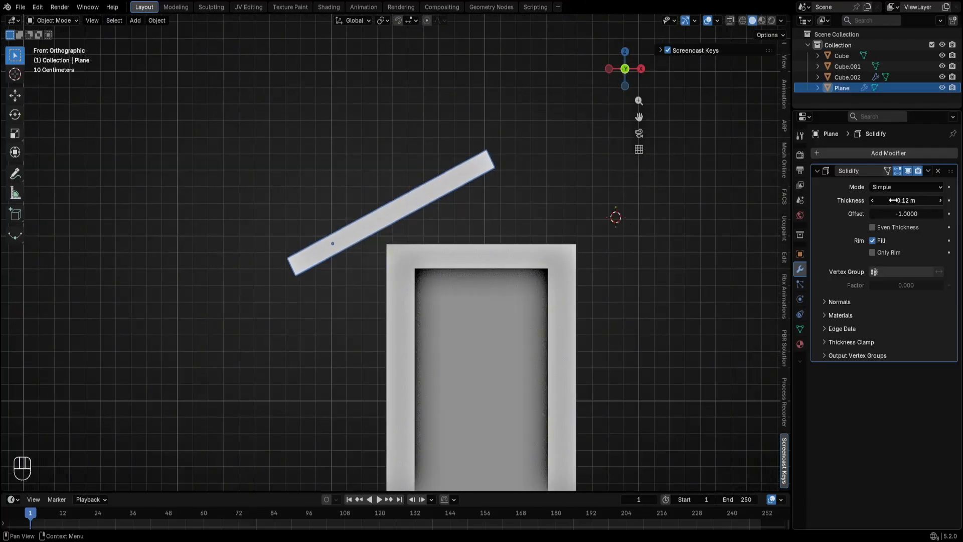
mouse_move(893, 200)
mouse_down()
mouse_move(884, 200)
mouse_move(898, 200)
mouse_up()
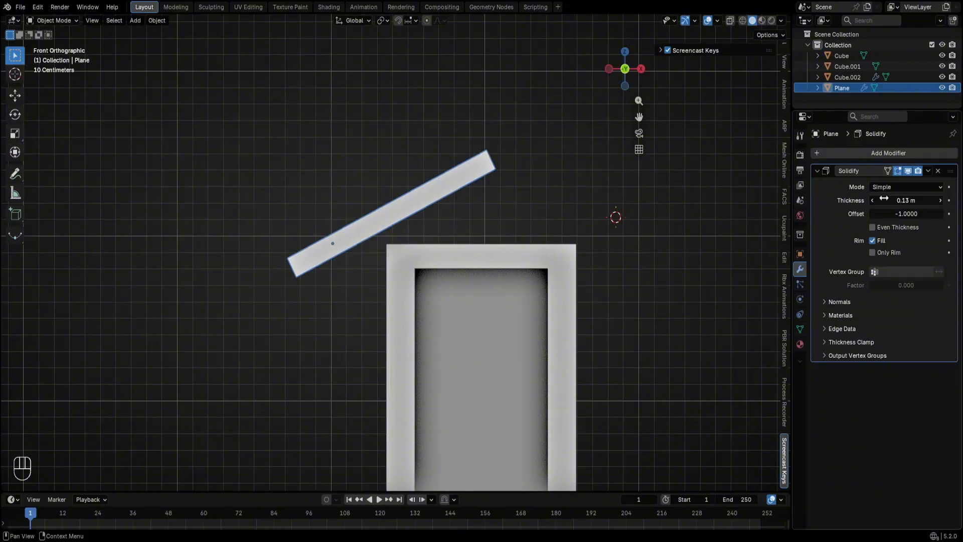
Rotate the roof panel to a steeper pitch and lower it onto the box's upper corner in front view
key(g)
click(617, 270)
key(r)
key(g)
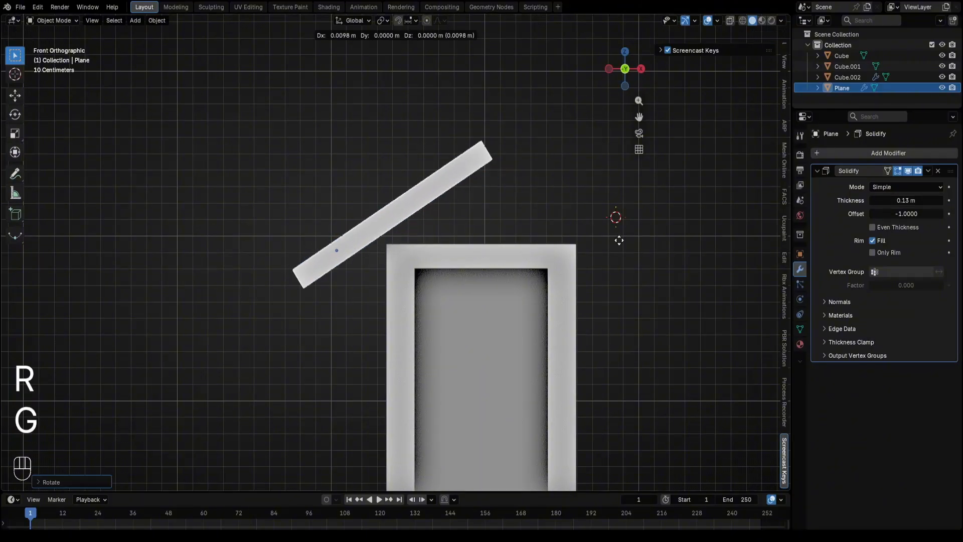
key(ctrl+z)
key(g)
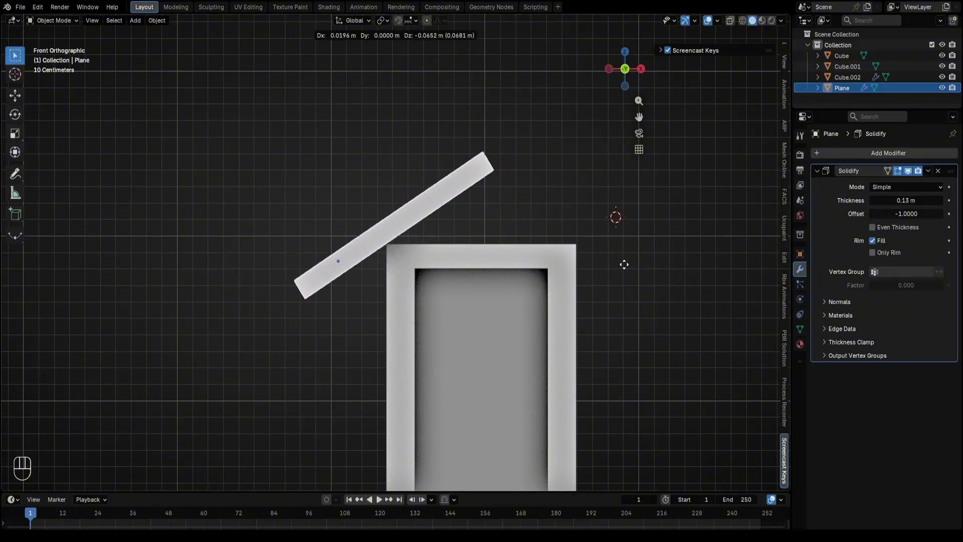
click(622, 259)
Add a Mirror modifier to the roof panel below its Solidify modifier
middle_drag(623, 258, 545, 301)
scroll(646, 176, up, 4)
click(620, 79)
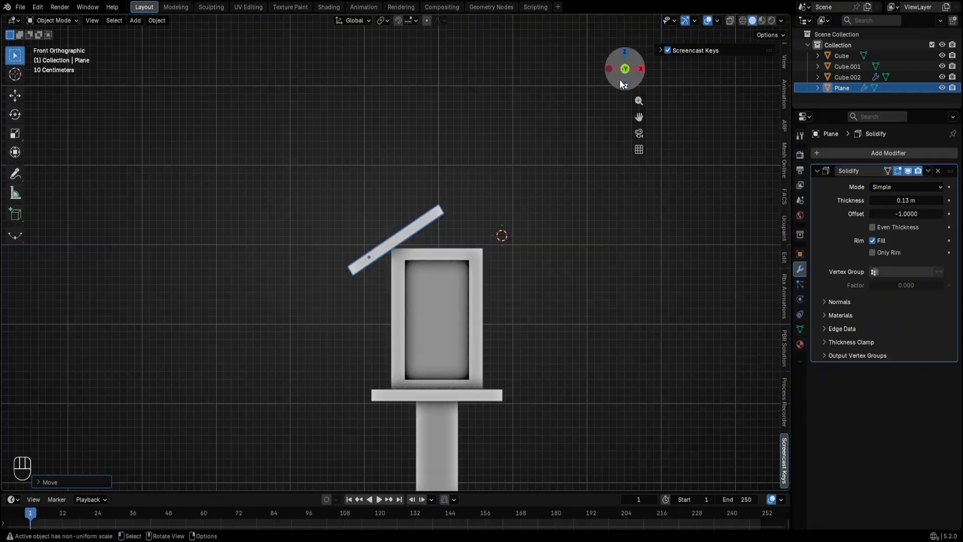
scroll(445, 297, up, 3)
click(871, 152)
text(m)
click(821, 173)
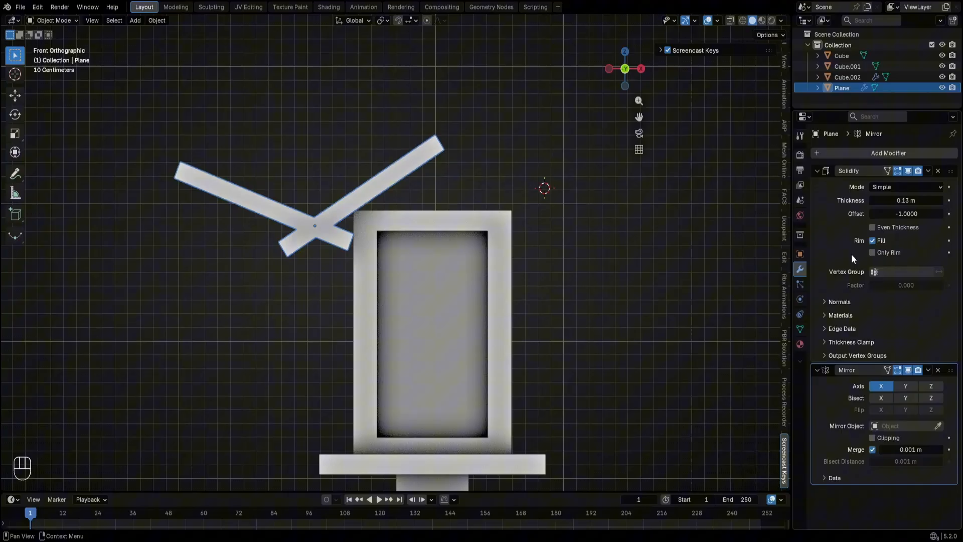
Set the inner box Cube.001 as the Mirror modifier's mirror object to form the second roof slope
scroll(509, 412, down, 4)
scroll(512, 414, up, 2)
shift+middle_drag(604, 388, 600, 366)
click(937, 425)
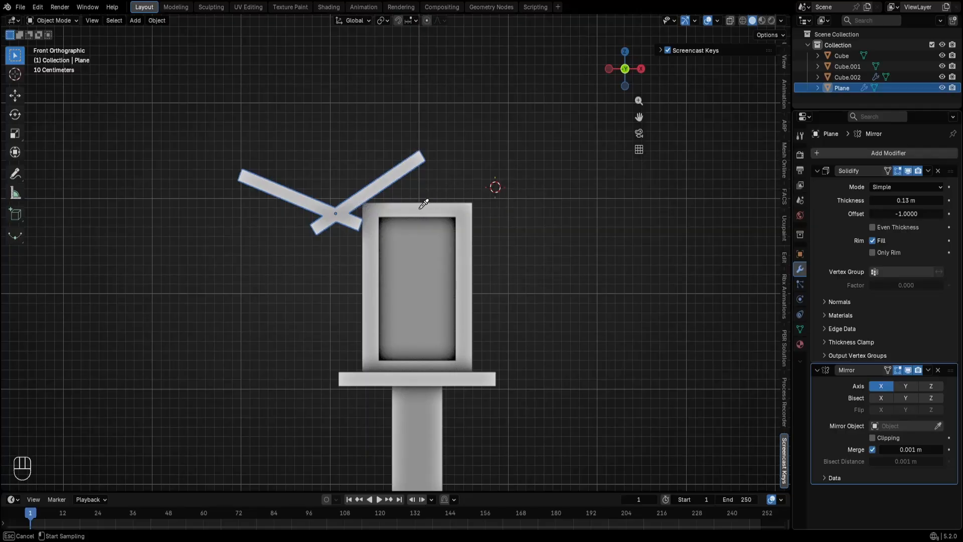
key(Escape)
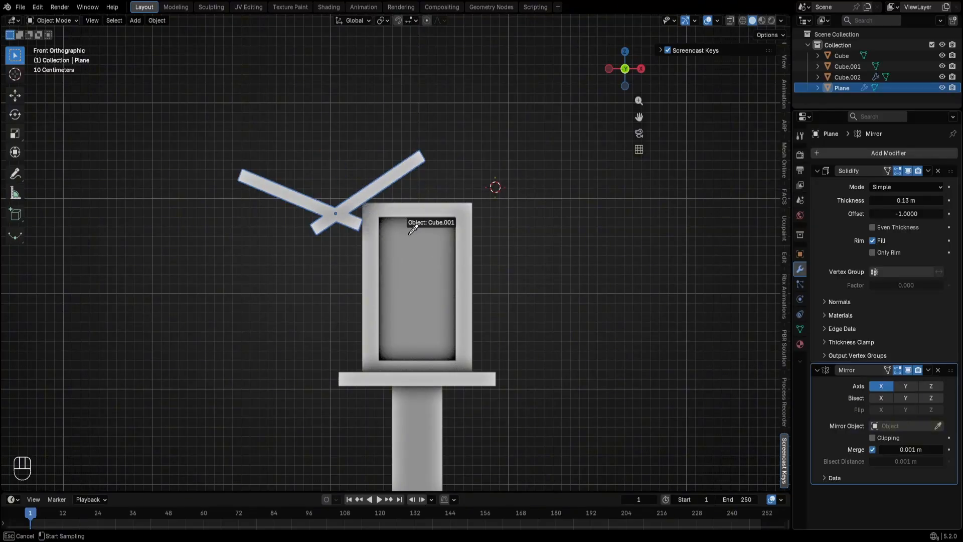
click(423, 237)
middle_drag(423, 237, 546, 230)
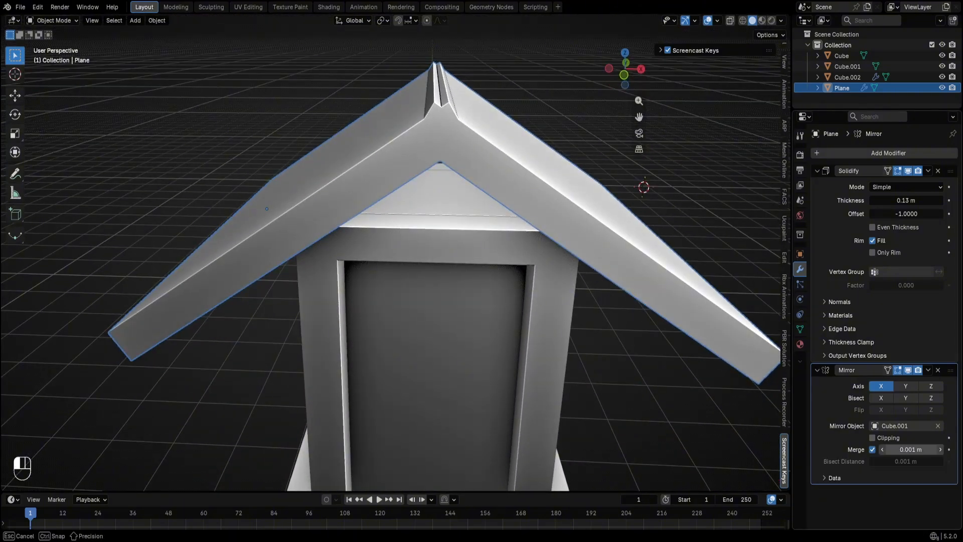
Raise the Mirror modifier's merge distance to 0.125 m to close the roof ridge, and deselect the roof
mouse_move(910, 449)
mouse_down()
mouse_move(937, 449)
mouse_move(906, 449)
mouse_up()
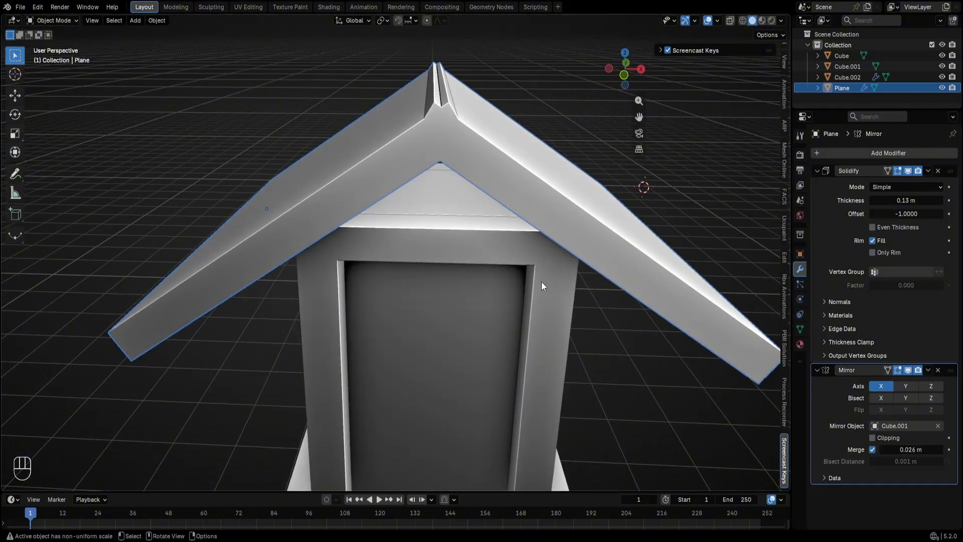
scroll(541, 281, down, 6)
middle_drag(555, 266, 569, 235)
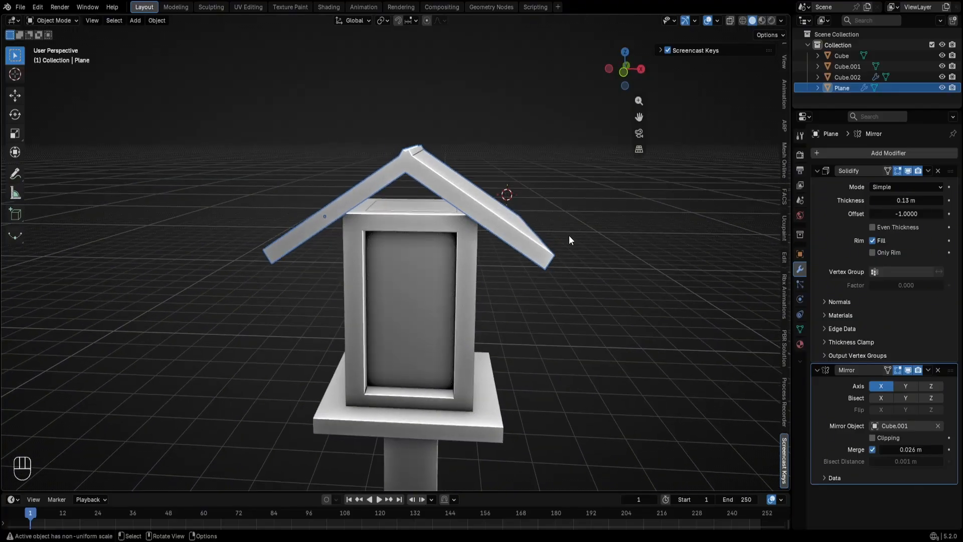
mouse_move(903, 449)
mouse_down()
mouse_move(923, 449)
mouse_move(911, 449)
mouse_up()
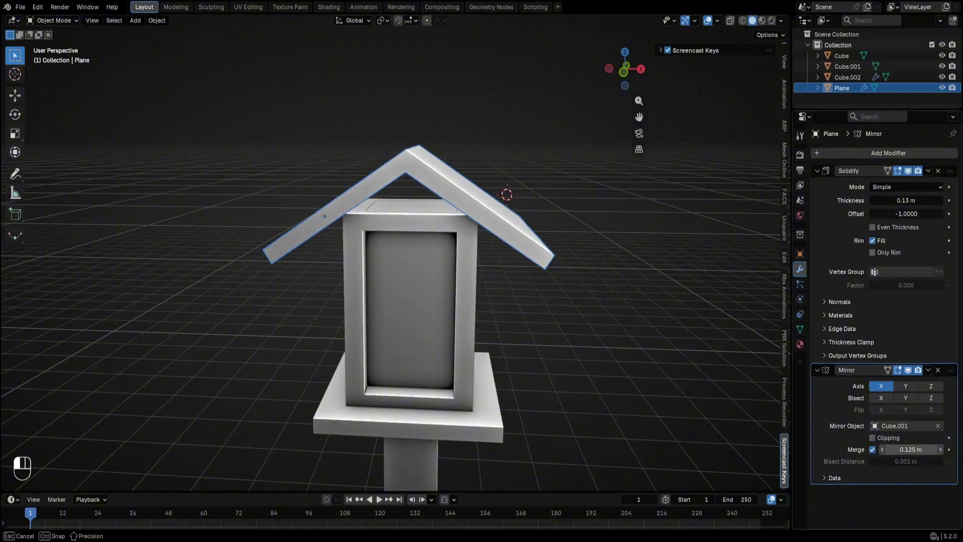
click(495, 255)
Select the inner box Cube.001 and snap the 3D cursor to it
middle_drag(437, 278, 475, 277)
key(KP_1)
scroll(438, 159, up, 6)
scroll(444, 134, down, 2)
shift+middle_drag(444, 134, 447, 189)
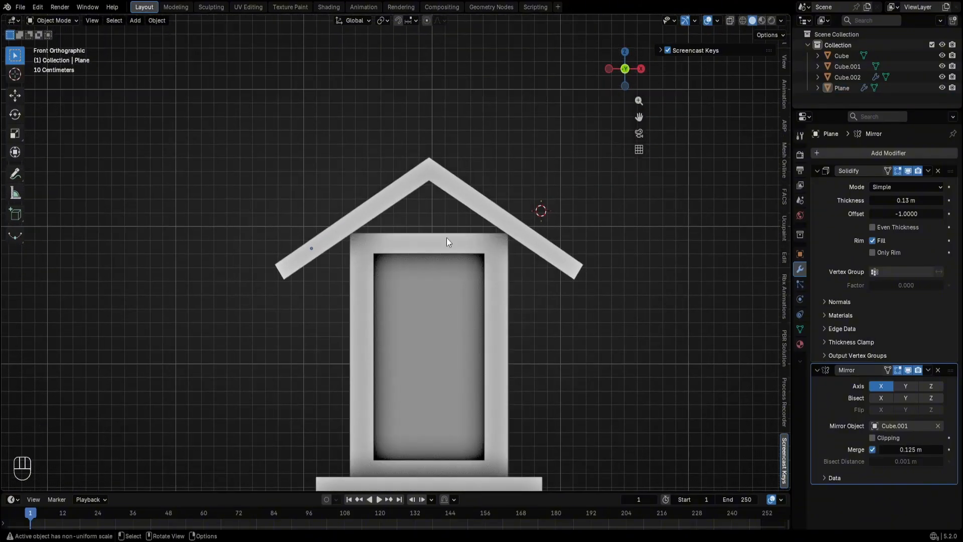
click(437, 296)
key(shift+s)
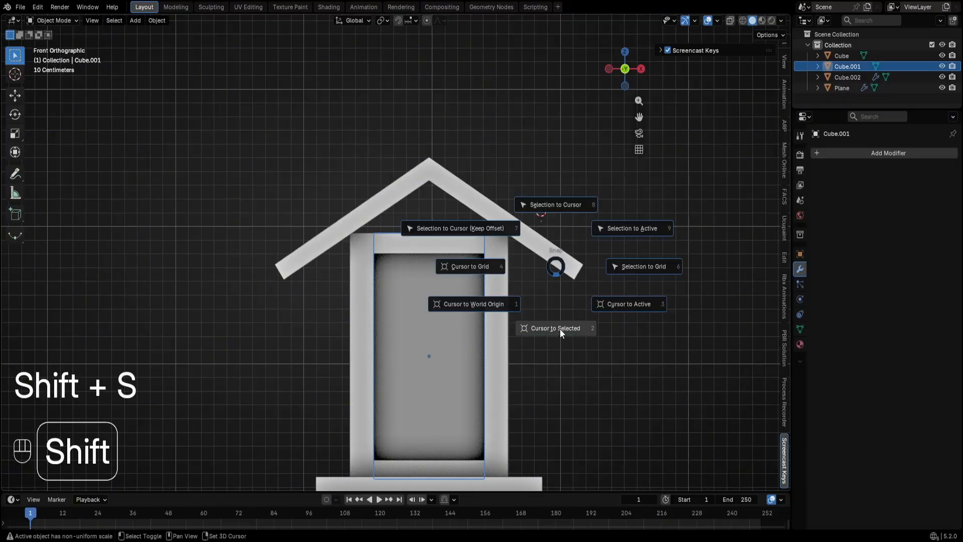
click(549, 329)
Add a mesh cube at the 3D cursor and scale it down until it is narrower than the box opening
key(shift+a)
mouse_move(545, 321)
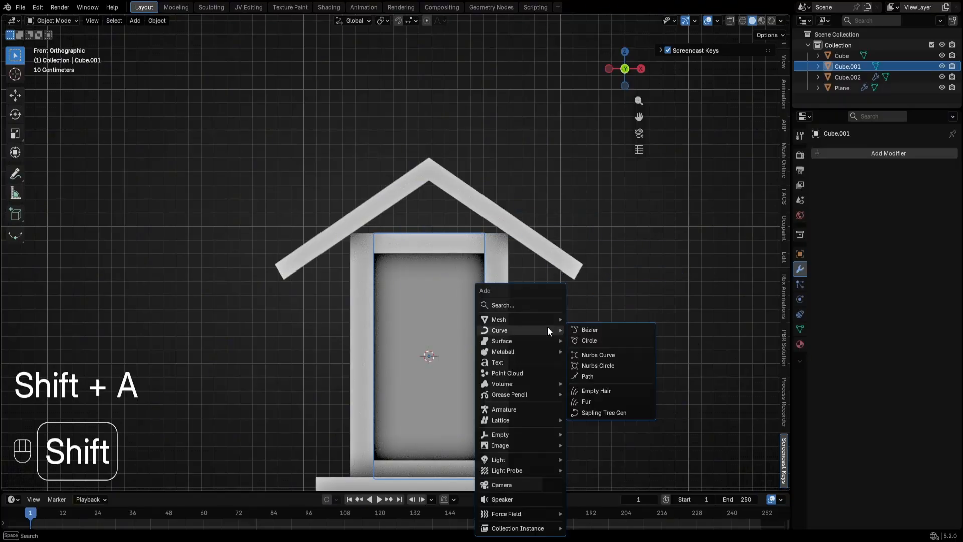
click(589, 329)
key(s)
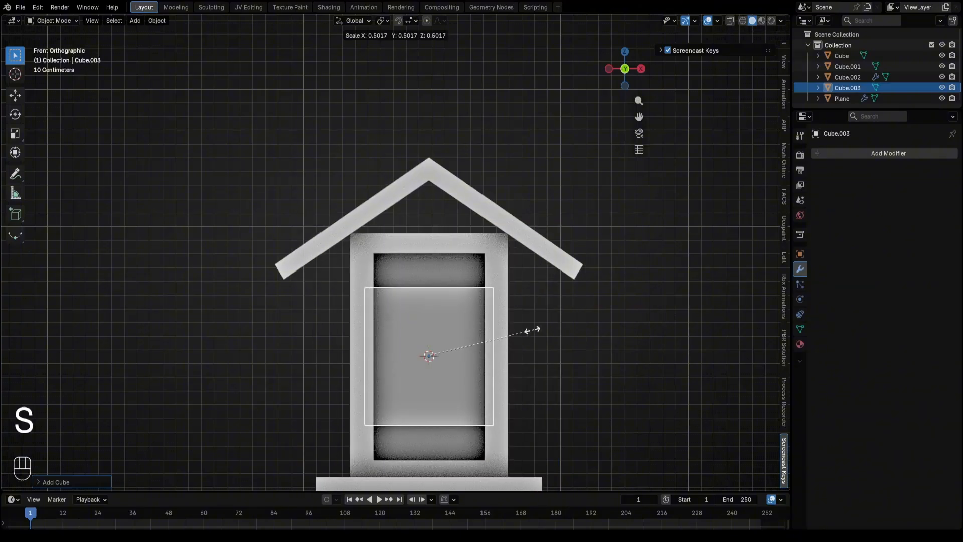
click(501, 337)
Raise the small cube along Z onto the box under the roof peak and stretch it along Y to about the box's depth
key(g)
key(z)
click(511, 158)
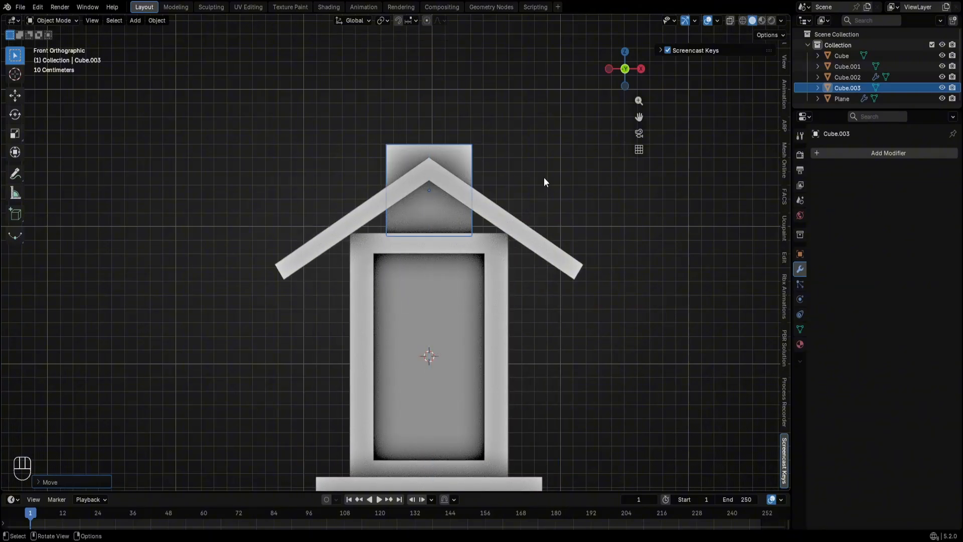
middle_drag(526, 199, 548, 142)
key(s)
key(y)
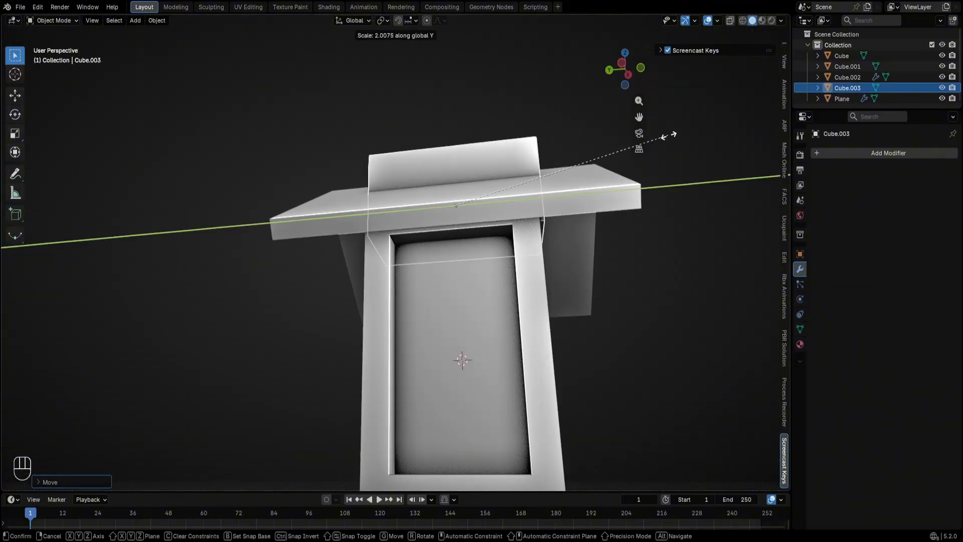
key(y)
click(661, 132)
middle_drag(501, 201, 388, 233)
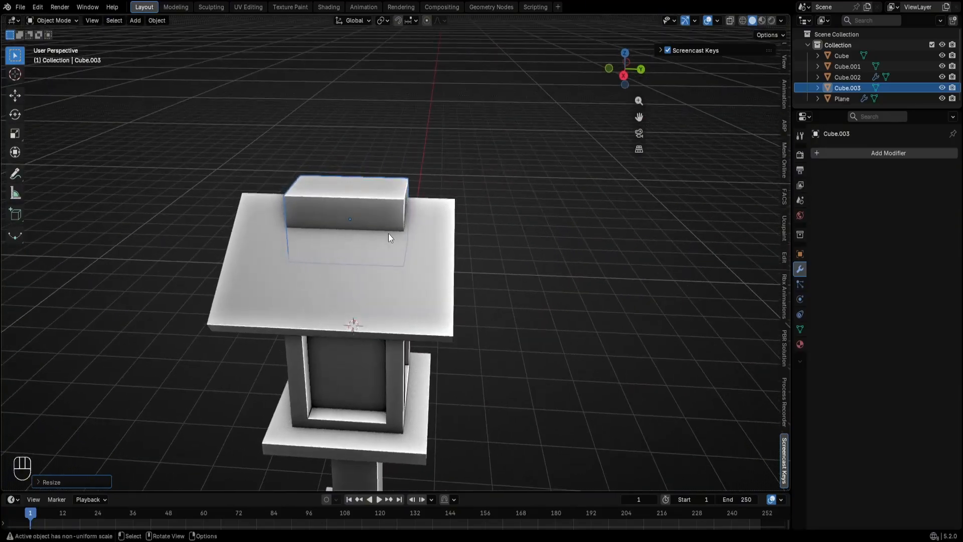
Enter Edit Mode on the small cube with face selection and pick its top face
key(Tab)
key(3)
key(alt+a)
middle_drag(361, 187, 481, 181)
click(622, 73)
key(s)
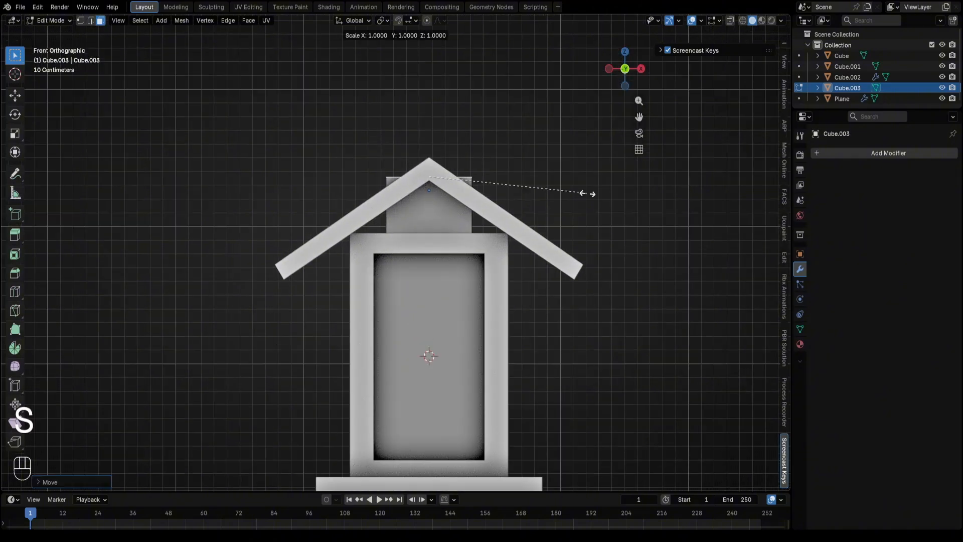
key(x)
key(ctrl+z)
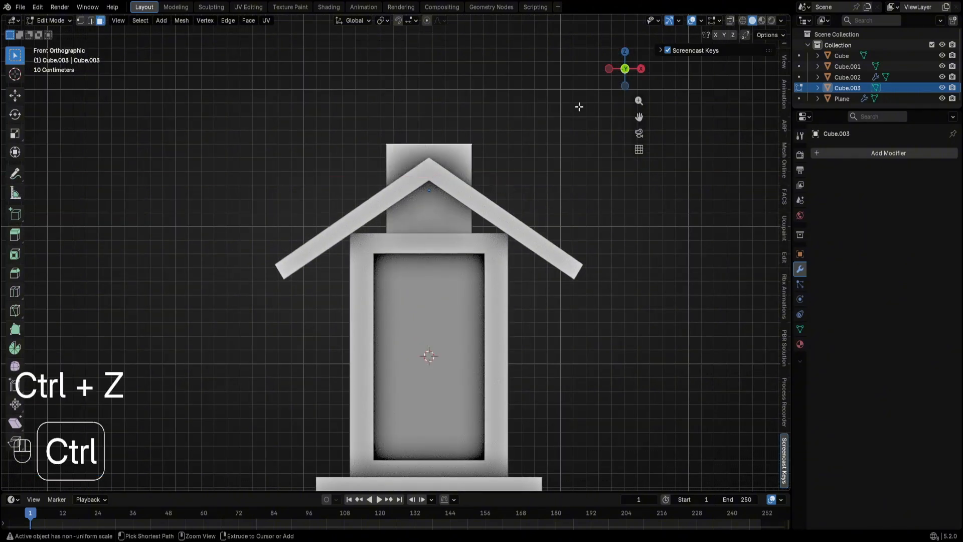
Scale the small cube's top face along X to taper the block into a narrow ridge
click(627, 70)
click(627, 70)
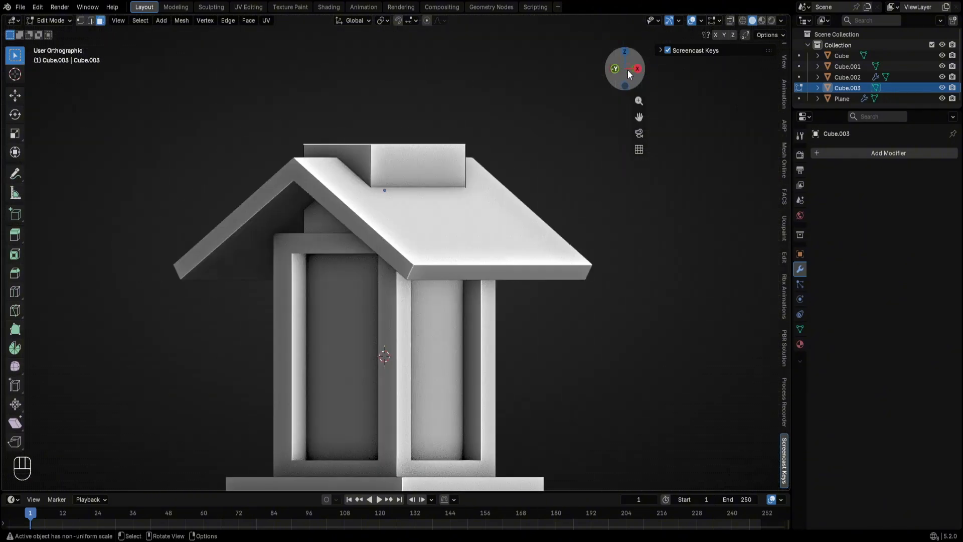
scroll(539, 139, down, 12)
scroll(496, 208, up, 7)
scroll(494, 216, up, 7)
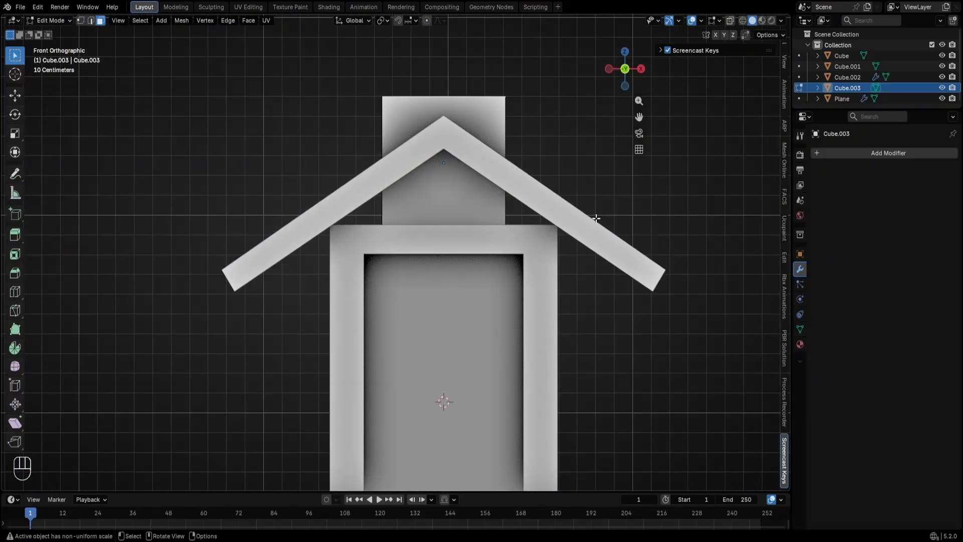
key(s)
key(x)
click(464, 110)
key(s)
key(x)
click(475, 104)
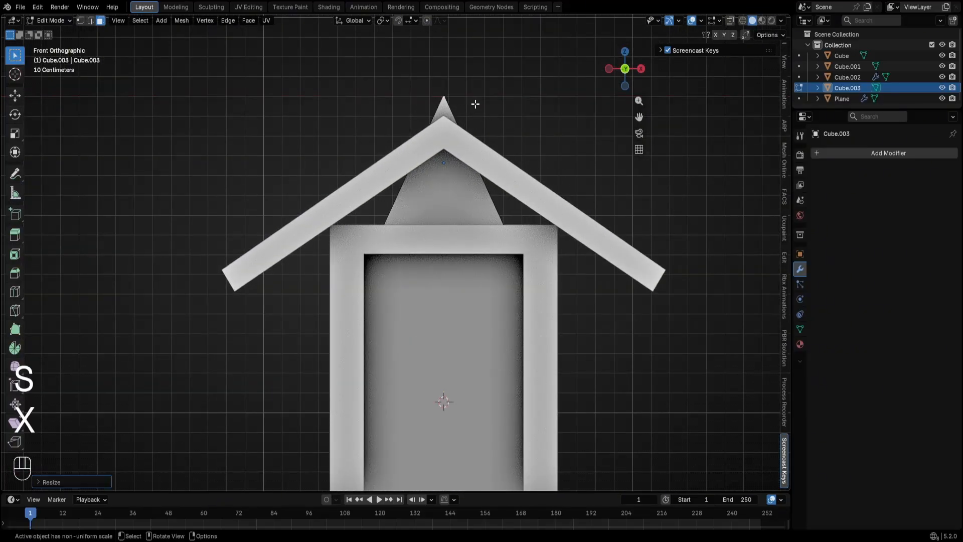
Scale the gable block's top face along X nearly to a point and lower it along Z to just beneath the roof peak
key(s)
key(x)
click(482, 103)
key(s)
key(x)
click(482, 111)
key(g)
key(z)
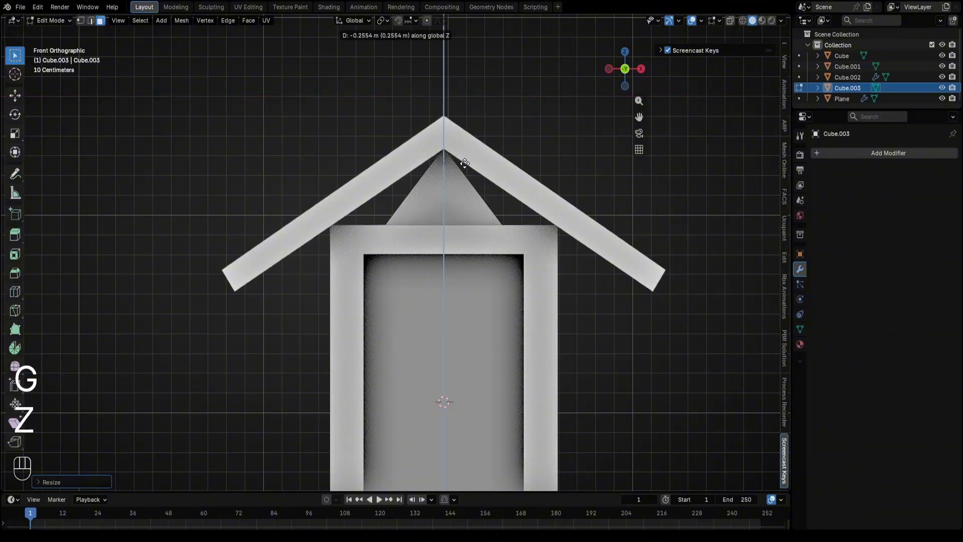
click(458, 157)
Select the gable block's bottom vertices in X-ray view and scale them along X to the full width of the box
key(alt+z)
key(1)
drag(631, 298, 384, 249)
key(s)
key(x)
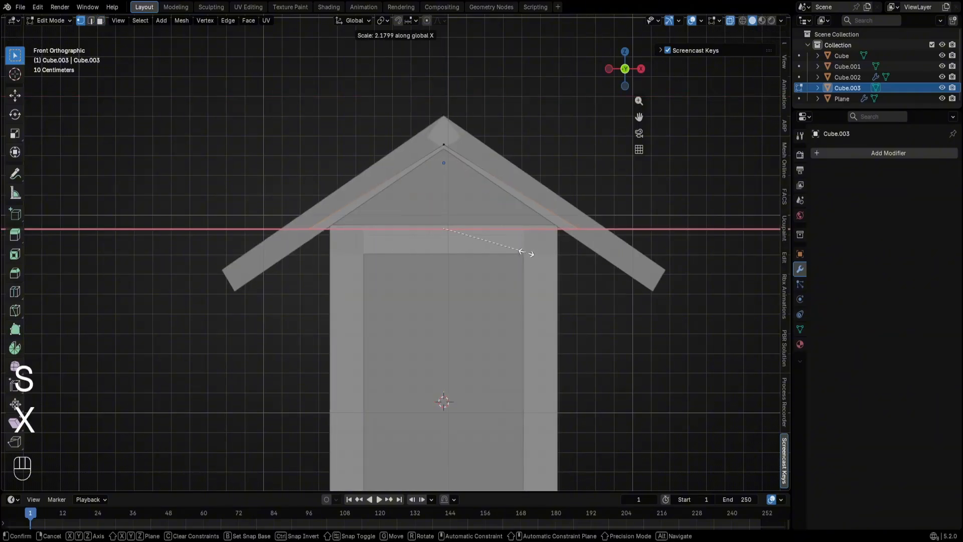
click(511, 251)
Raise the gable block's bottom vertices slightly along Z to meet the box's top edge and return to Object Mode
key(g)
key(z)
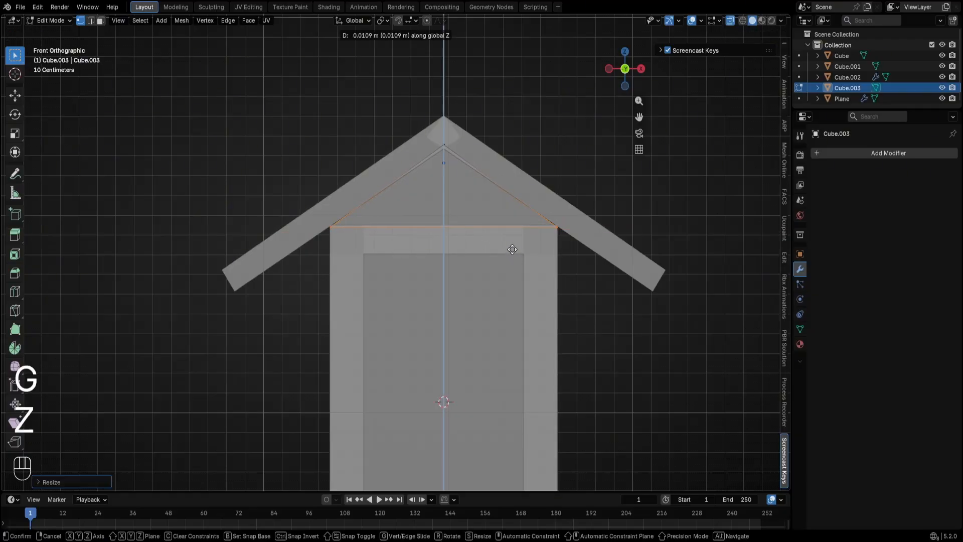
click(512, 249)
key(Tab)
scroll(507, 122, down, 3)
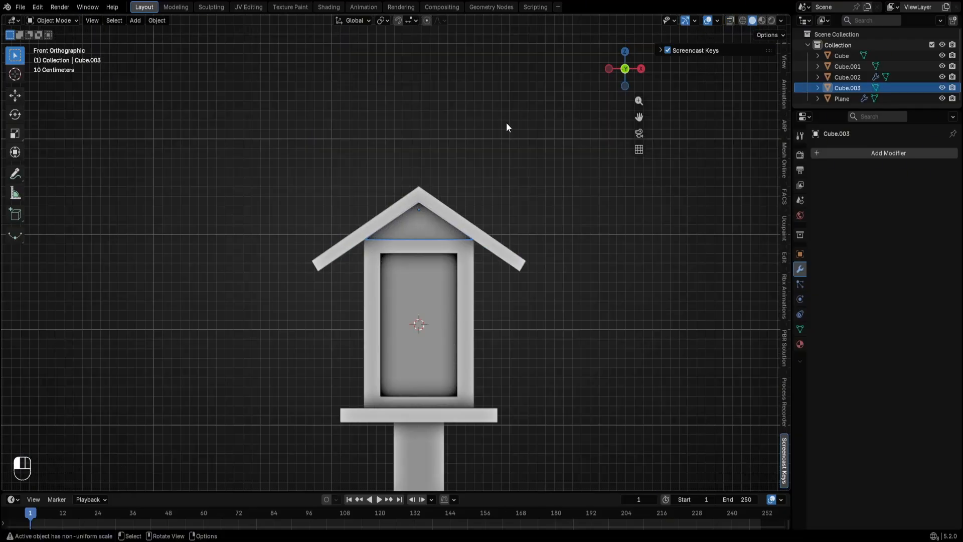
Select the gable block and scale it down along Y to recess it slightly behind the box's front face
mouse_move(506, 123)
middle_down()
mouse_move(461, 151)
mouse_move(315, 135)
mouse_move(530, 137)
mouse_move(508, 121)
middle_up()
scroll(504, 191, up, 3)
click(502, 248)
click(455, 251)
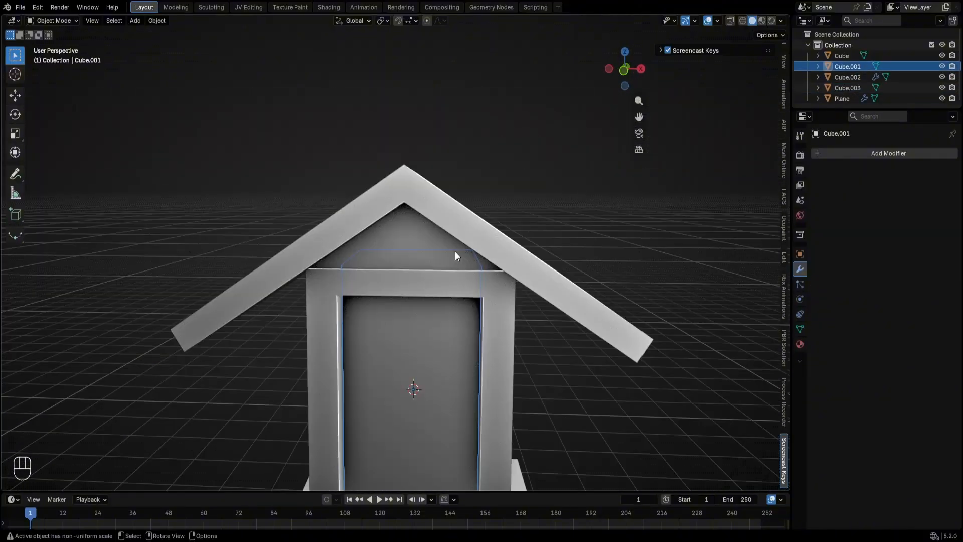
click(455, 251)
middle_drag(455, 251, 552, 201)
key(s)
key(x)
key(y)
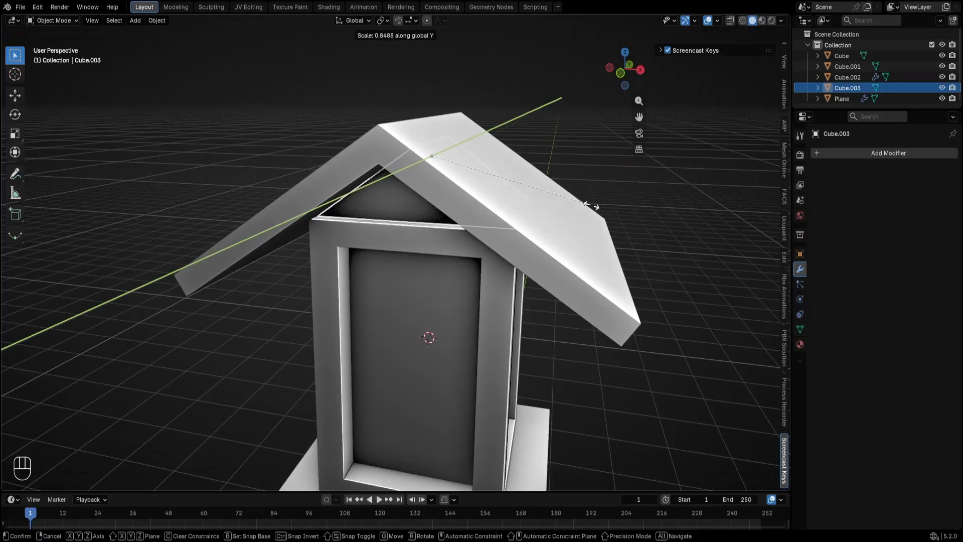
click(585, 207)
click(620, 183)
Place the 3D cursor at the roof peak in front view and select the roof
middle_drag(619, 183, 573, 217)
scroll(573, 217, up, 6)
click(633, 75)
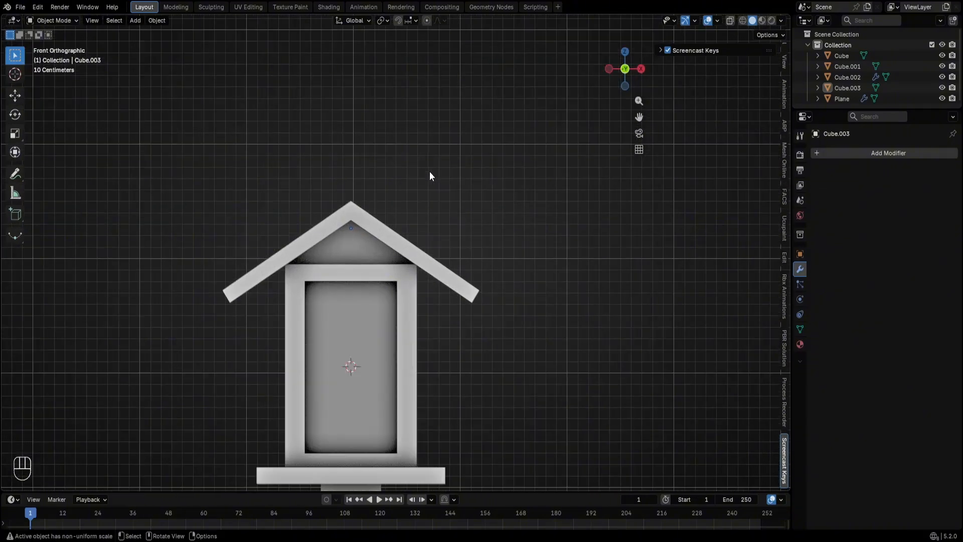
shift+right_click(349, 206)
click(350, 207)
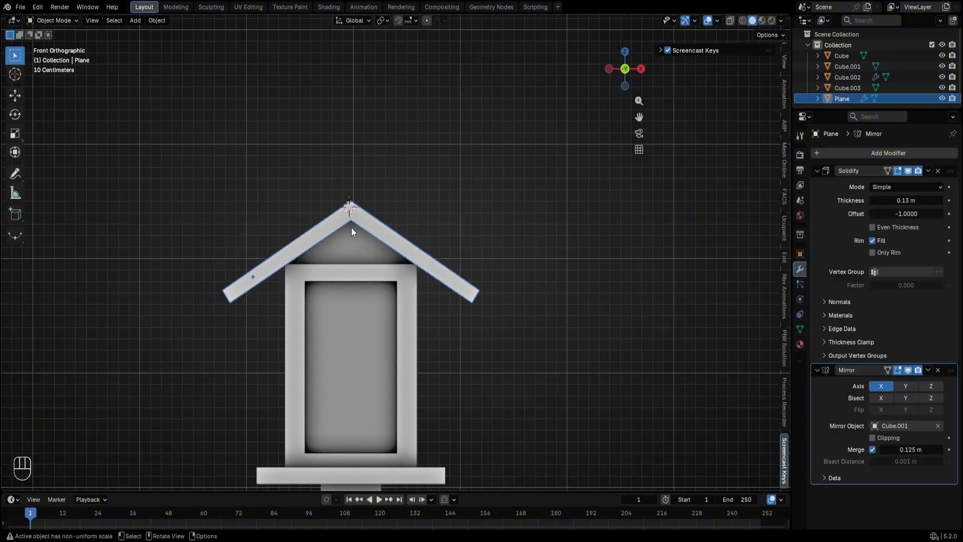
click(360, 204)
click(353, 221)
key(ctrl+a)
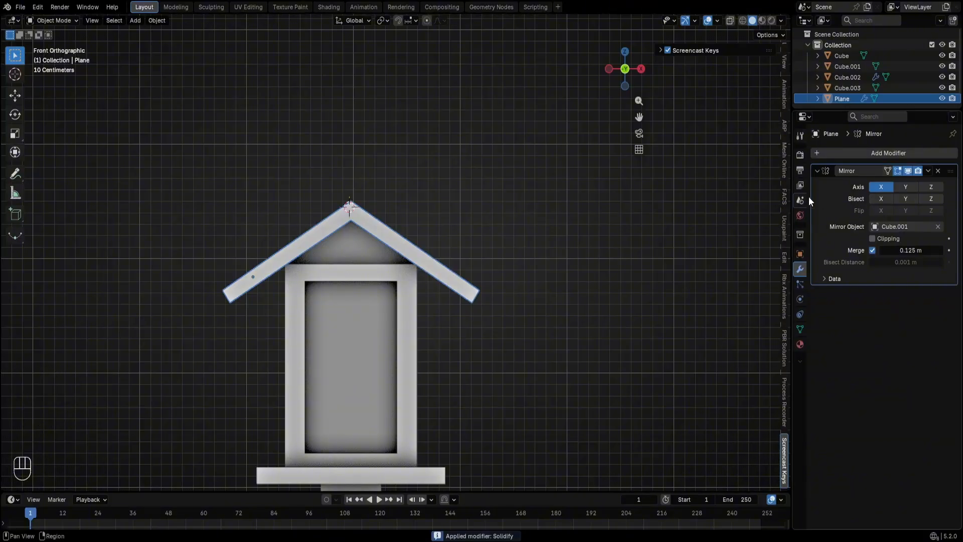
key(ctrl+a)
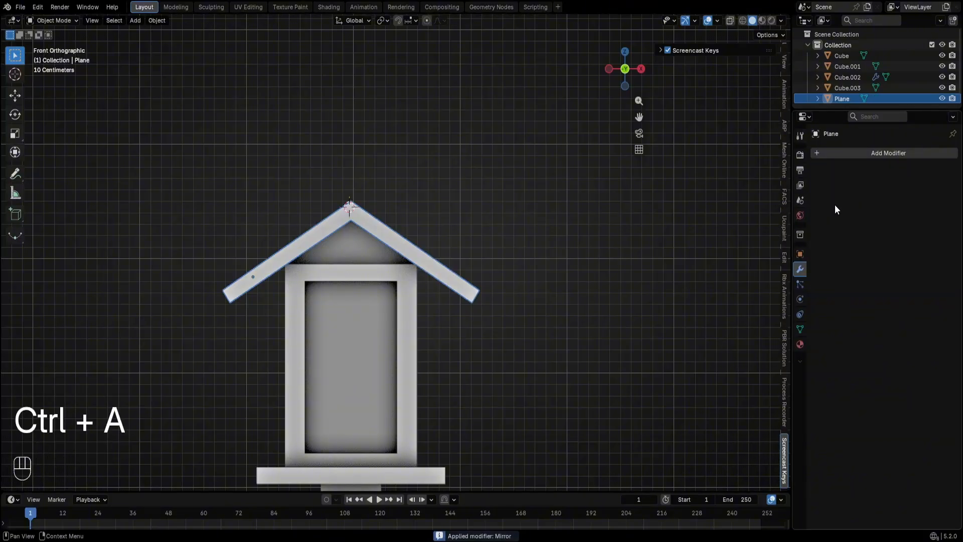
key(ctrl+z)
key(ctrl+z)
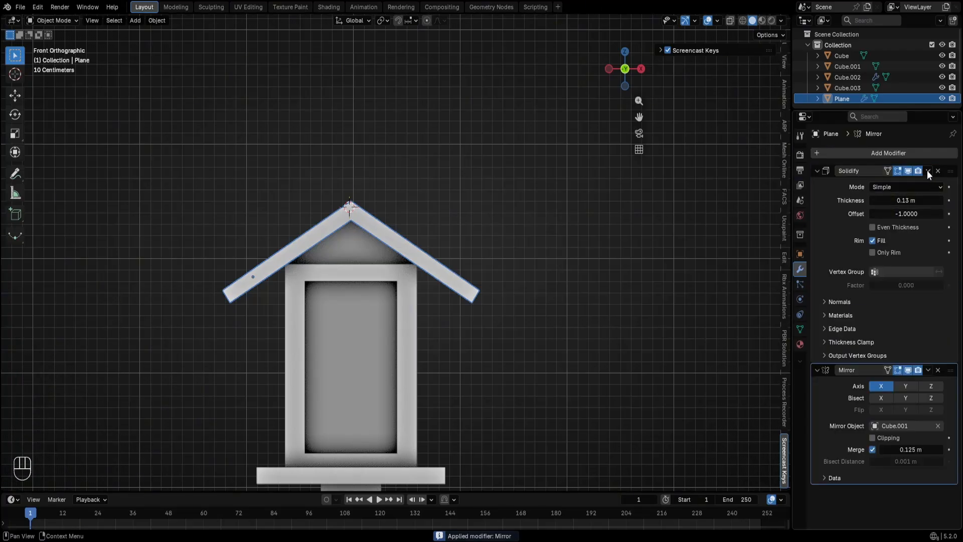
Apply the roof's Solidify modifier and its Mirror modifier
click(927, 170)
click(885, 186)
click(927, 170)
click(884, 186)
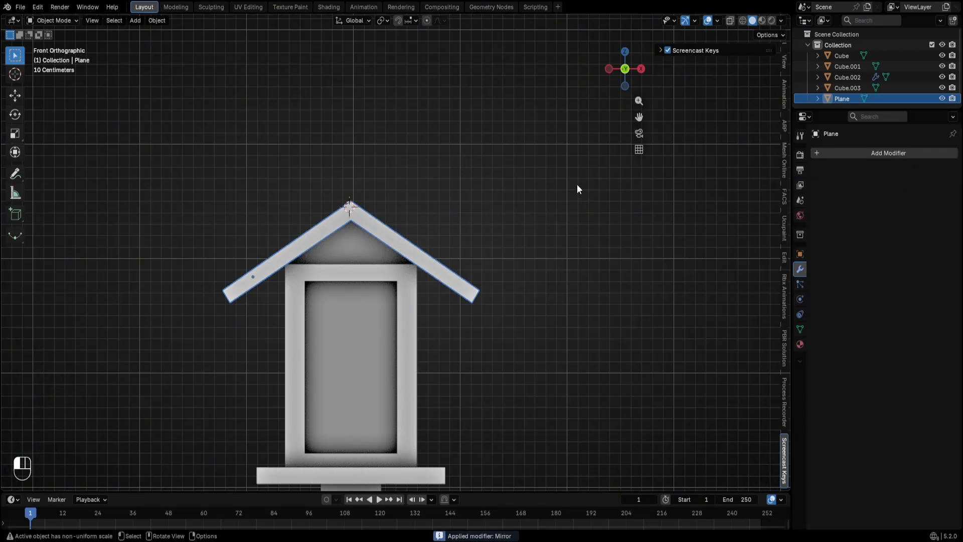
scroll(489, 191, up, 3)
shift+middle_drag(490, 198, 552, 172)
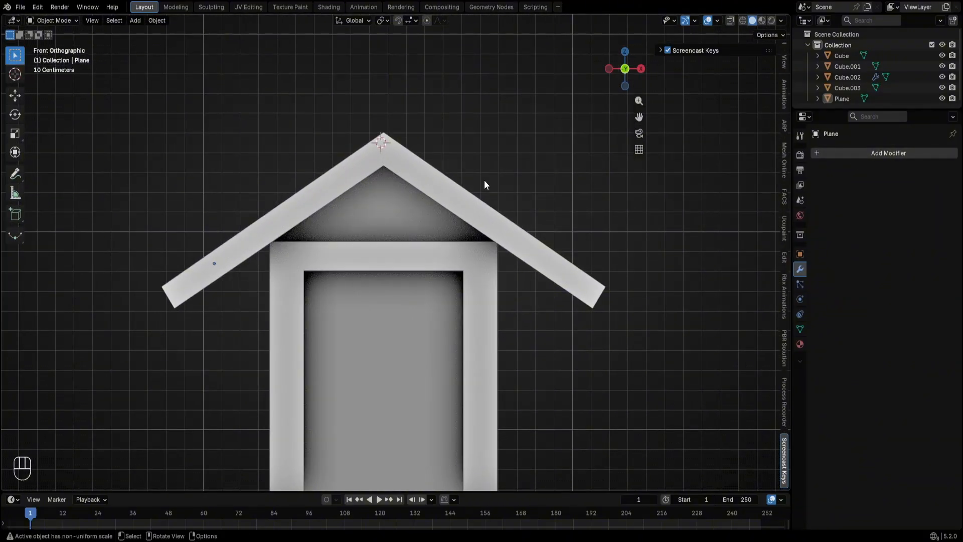
scroll(483, 185, down, 3)
scroll(475, 198, up, 2)
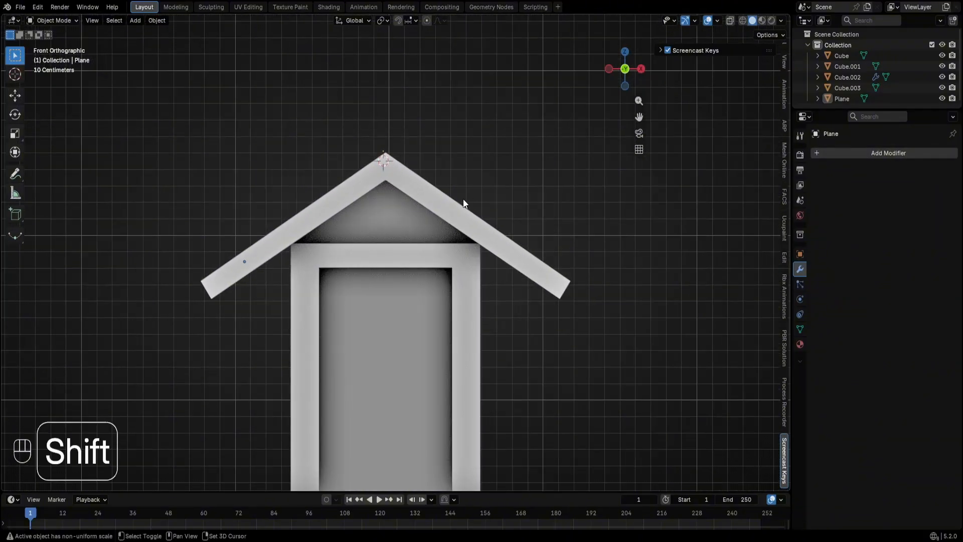
shift+middle_drag(463, 202, 493, 172)
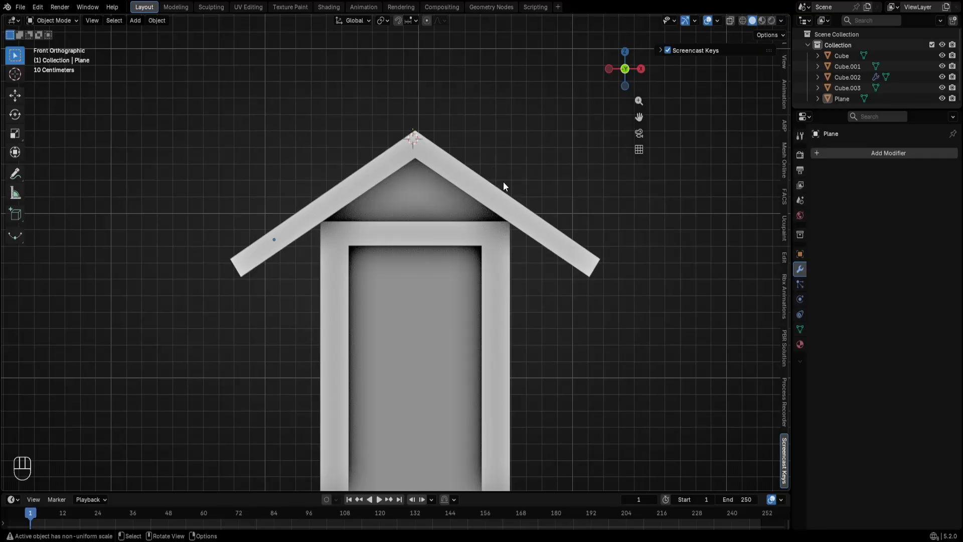
click(433, 150)
click(457, 123)
Select the roof and scale it along Y to adjust its depth over the box
scroll(450, 150, down, 3)
middle_drag(449, 158, 372, 191)
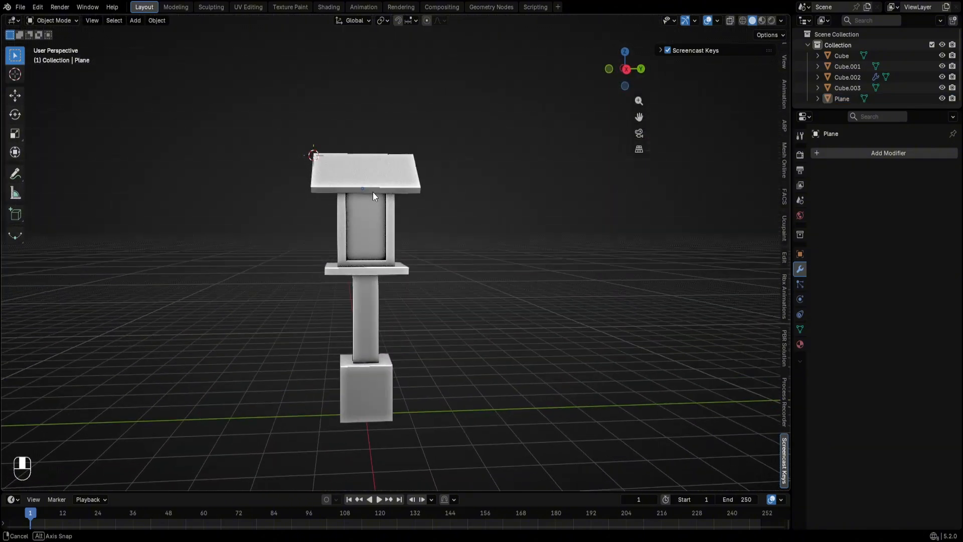
click(374, 181)
key(s)
key(x)
key(y)
drag(589, 219, 522, 204)
click(529, 208)
Select all the parts of the lantern together, from the base block up to the roof
middle_drag(533, 211, 501, 311)
click(544, 261)
scroll(536, 266, down, 5)
drag(461, 341, 254, 123)
key(g)
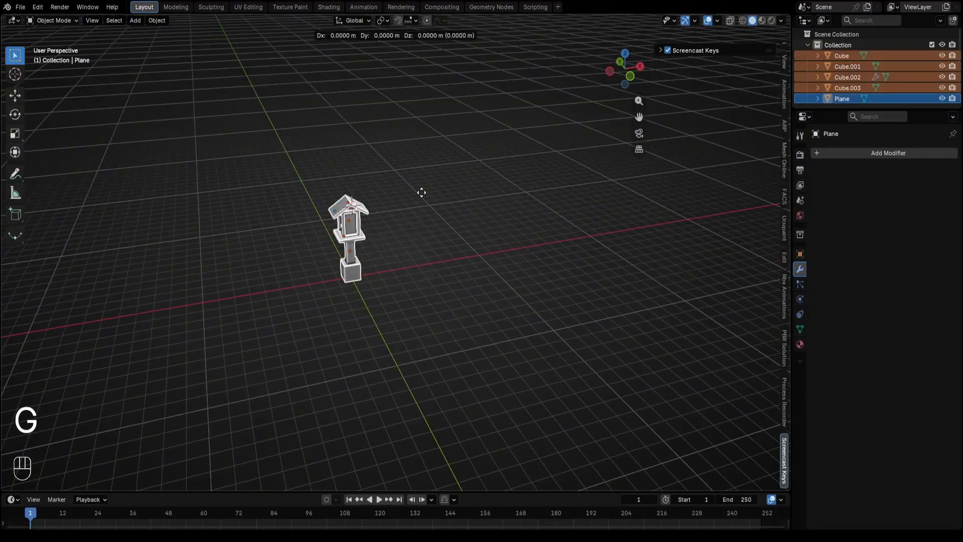
key(y)
key(ctrl+z)
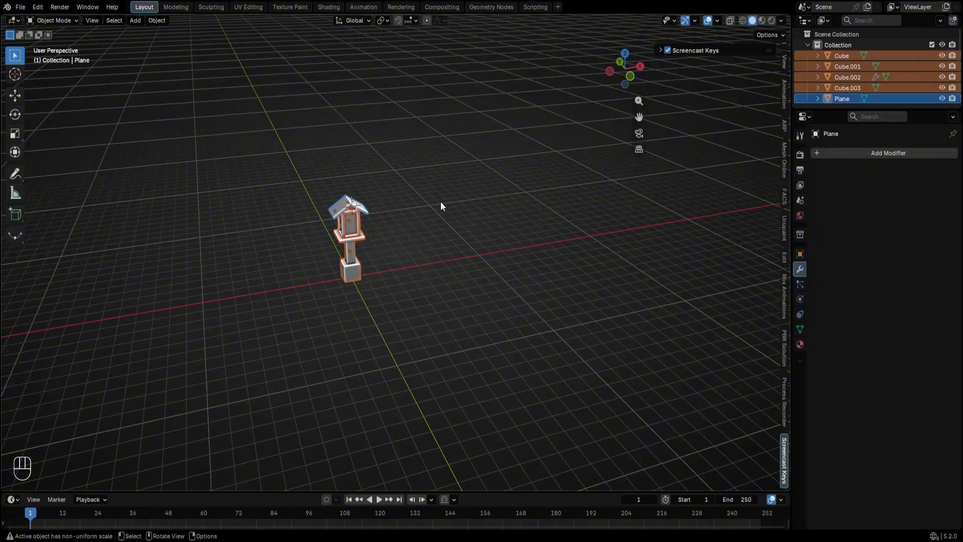
key(m)
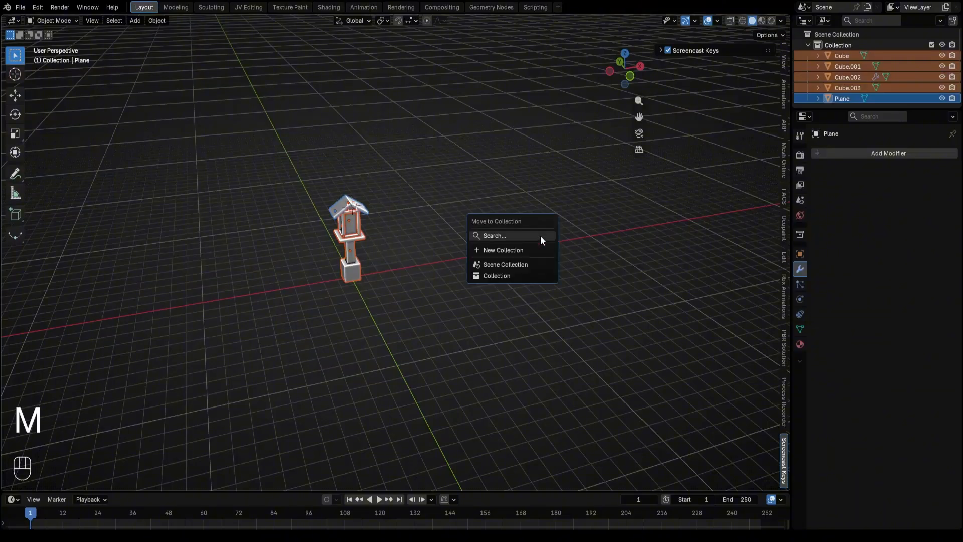
click(529, 251)
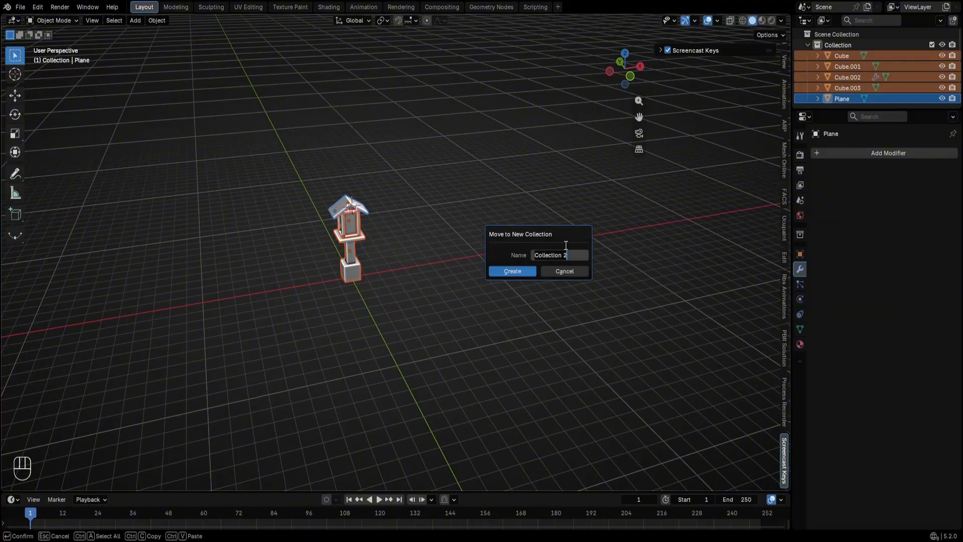
click(573, 271)
Move the selected lantern parts to a new collection named "poste"
key(m)
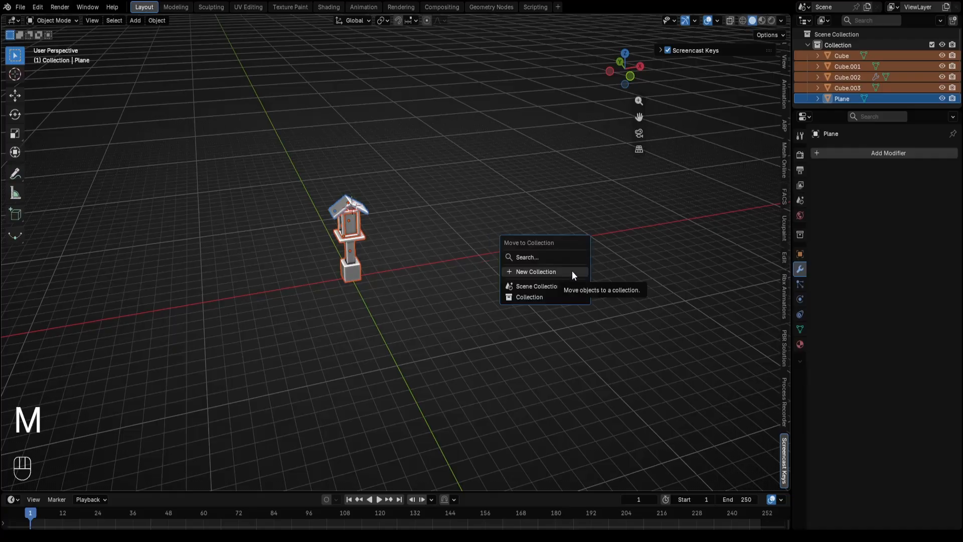
click(571, 270)
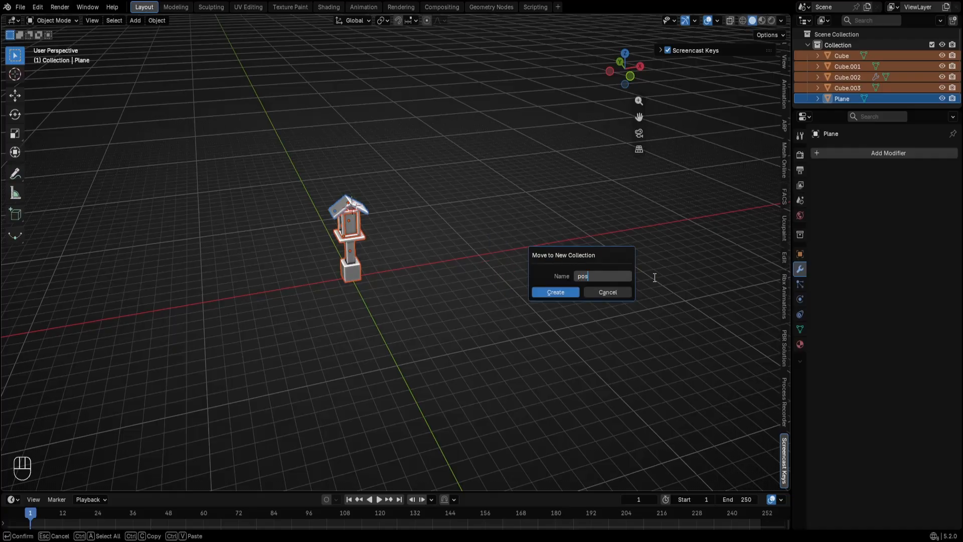
key(Return)
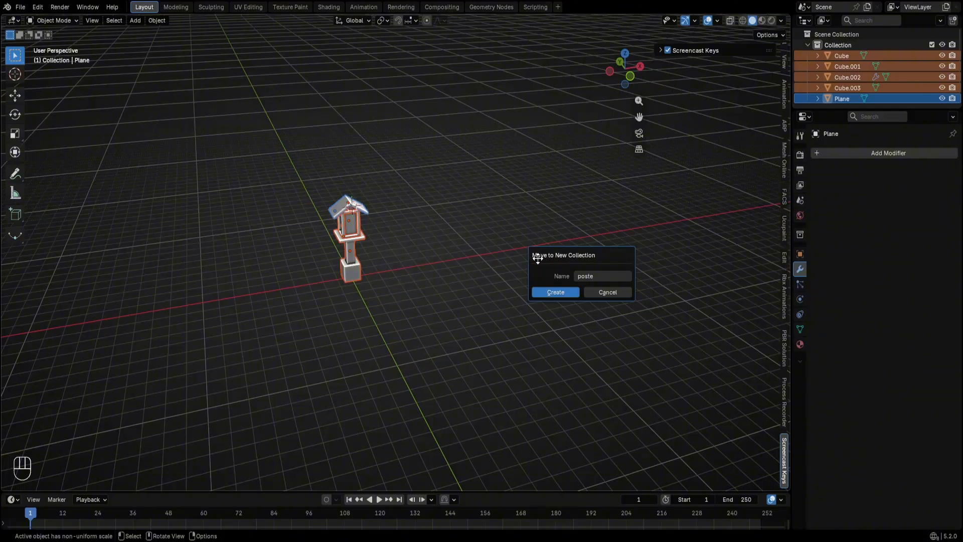
click(555, 292)
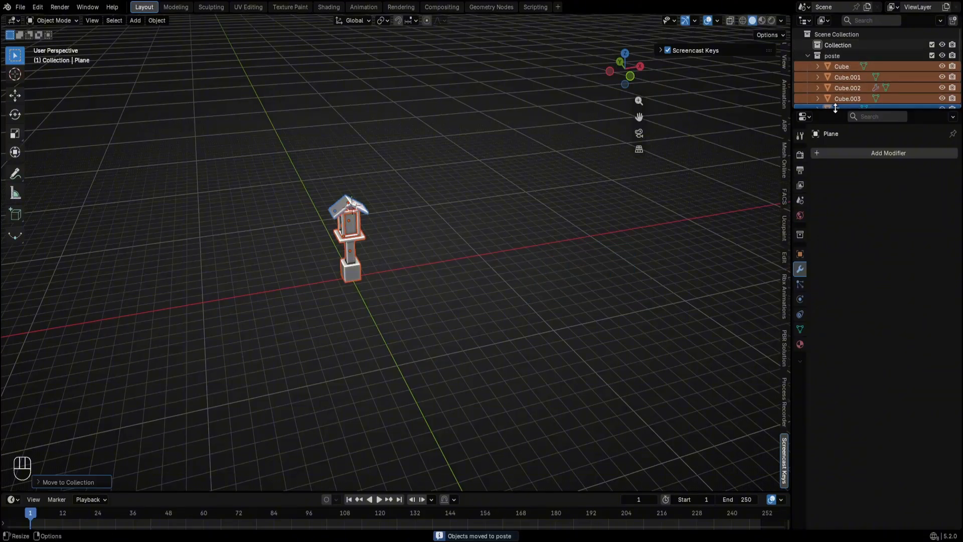
Enlarge the outliner, collapse the poste collection and select it
drag(836, 107, 836, 181)
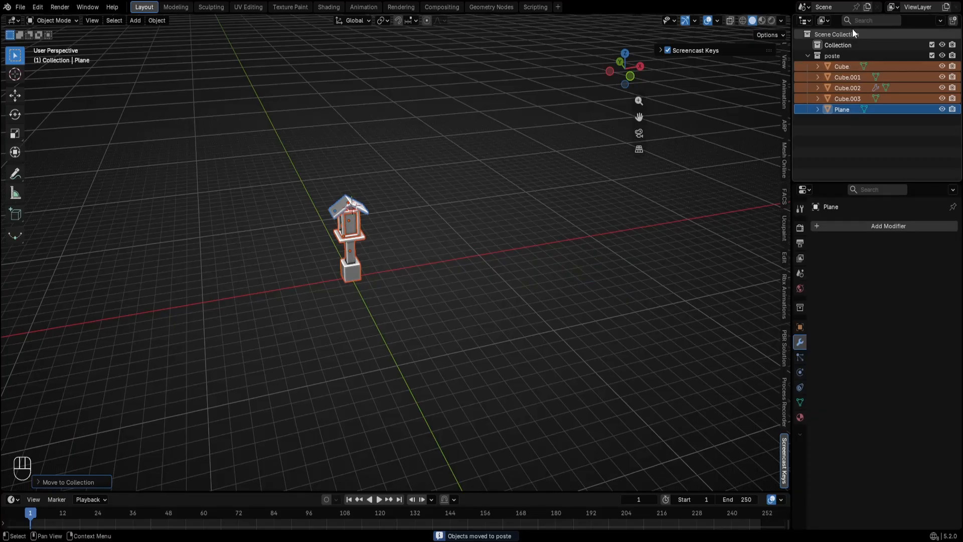
click(816, 56)
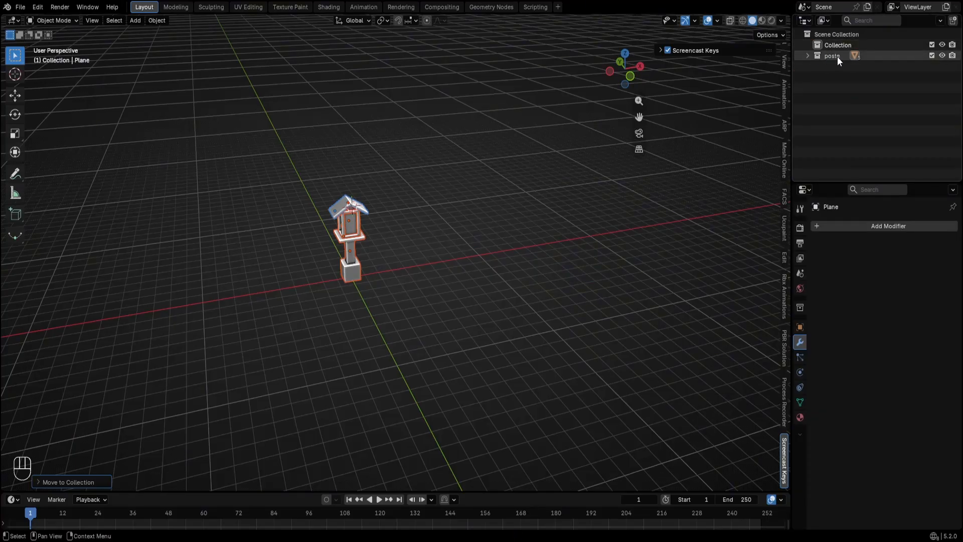
click(837, 56)
Toggle the poste collection's viewport visibility off and on to check which objects it contains
shift+click(942, 54)
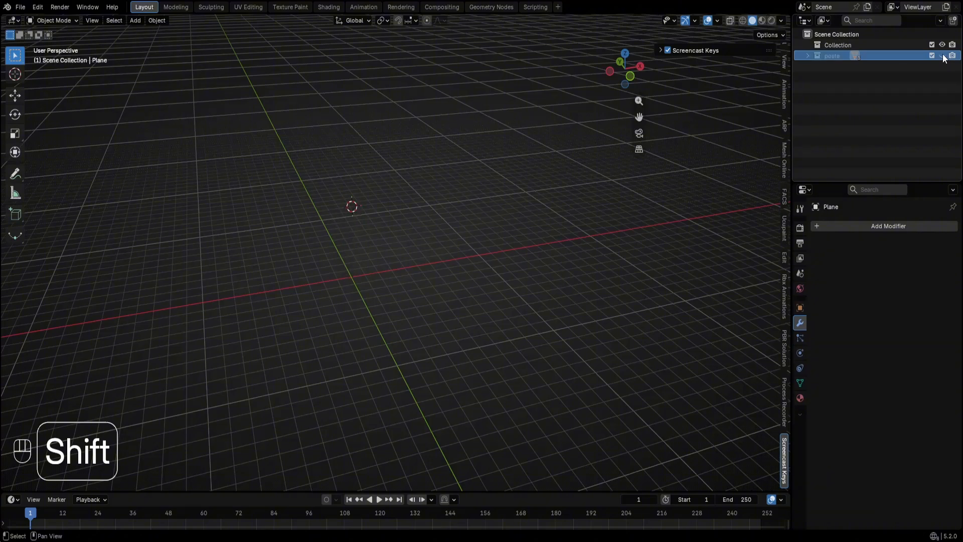
shift+click(942, 53)
shift+click(942, 53)
shift+click(943, 54)
shift+click(942, 53)
shift+click(943, 54)
shift+click(943, 53)
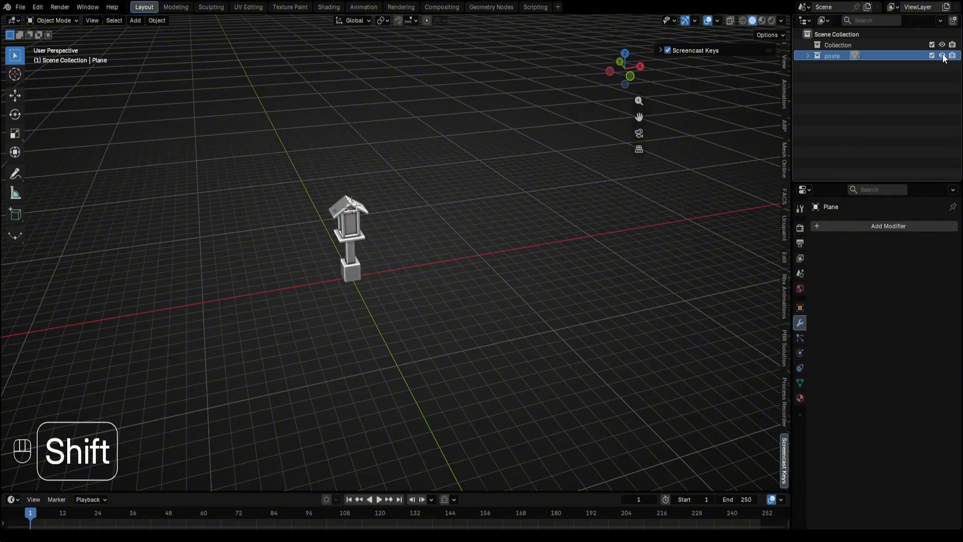
Select all objects in the poste collection
right_click(834, 53)
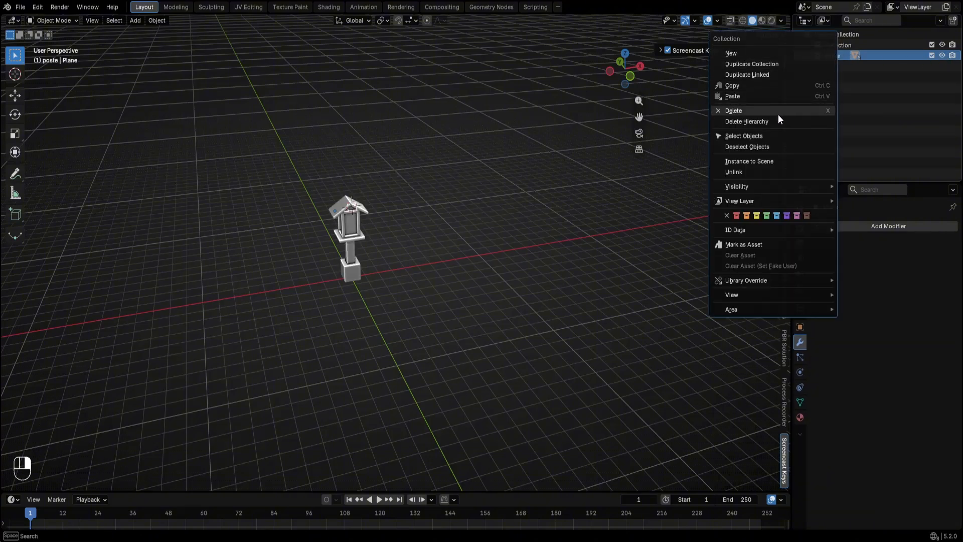
right_click(833, 55)
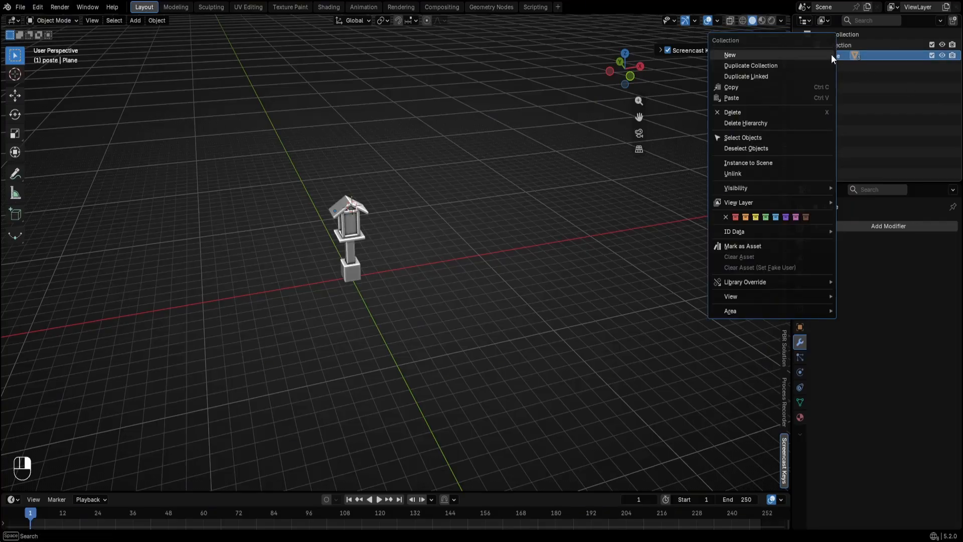
click(773, 137)
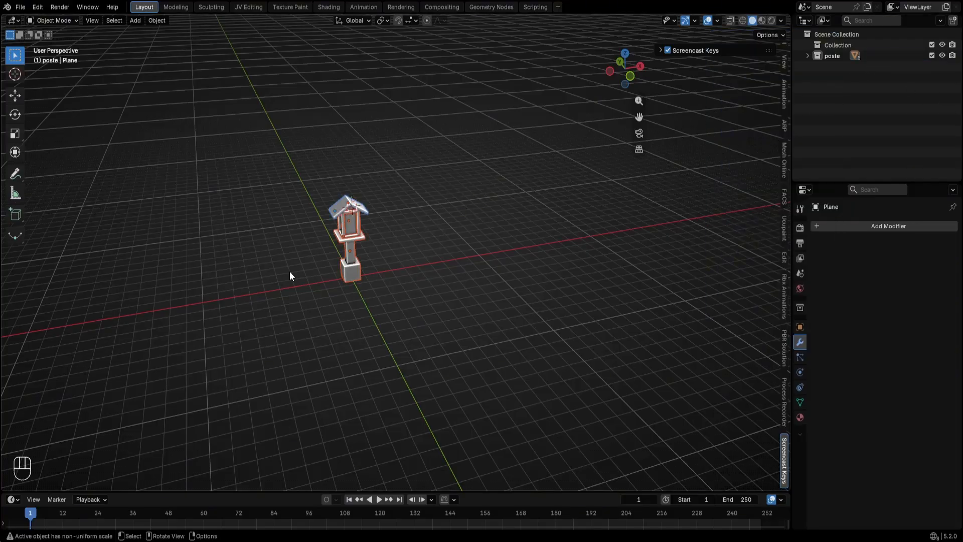